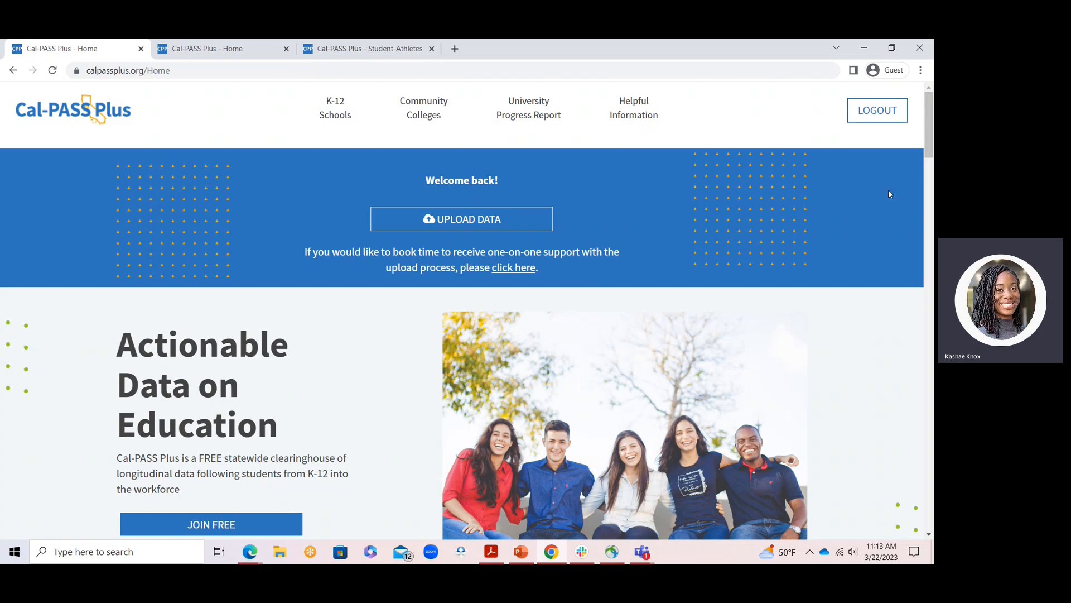
Open the Join Cal-PASS Plus page and review the membership instructions and the New Login Request Form.
scroll(915, 161, down, 2)
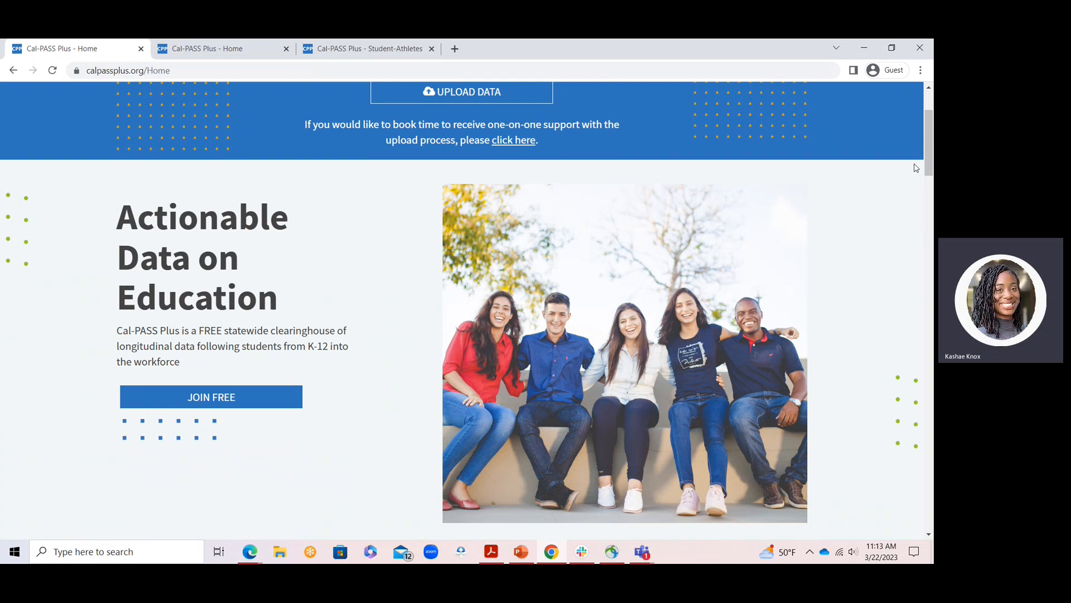
click(293, 409)
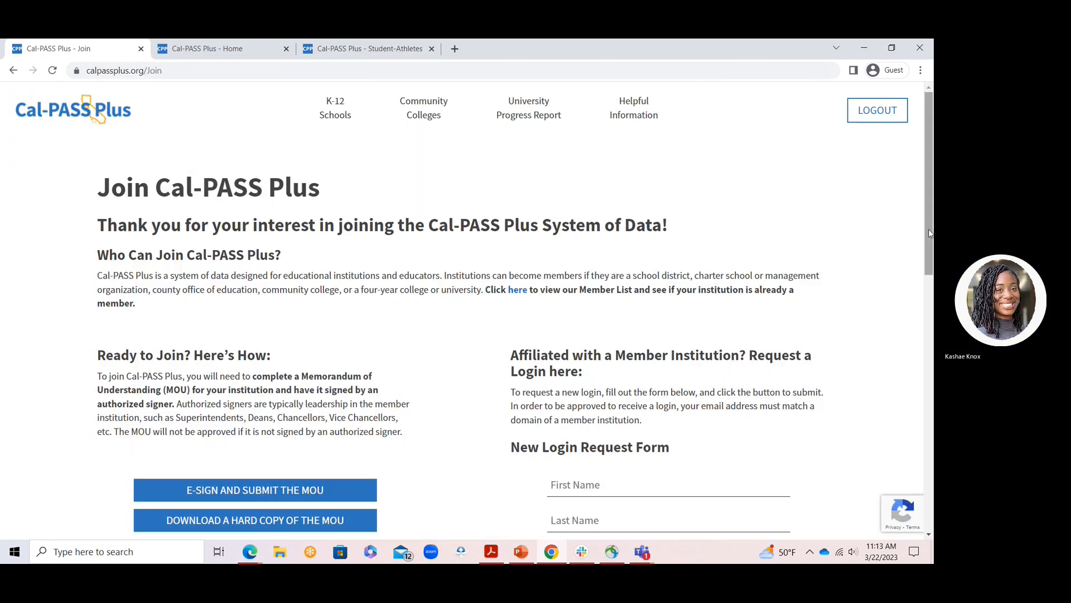
drag(929, 235, 933, 341)
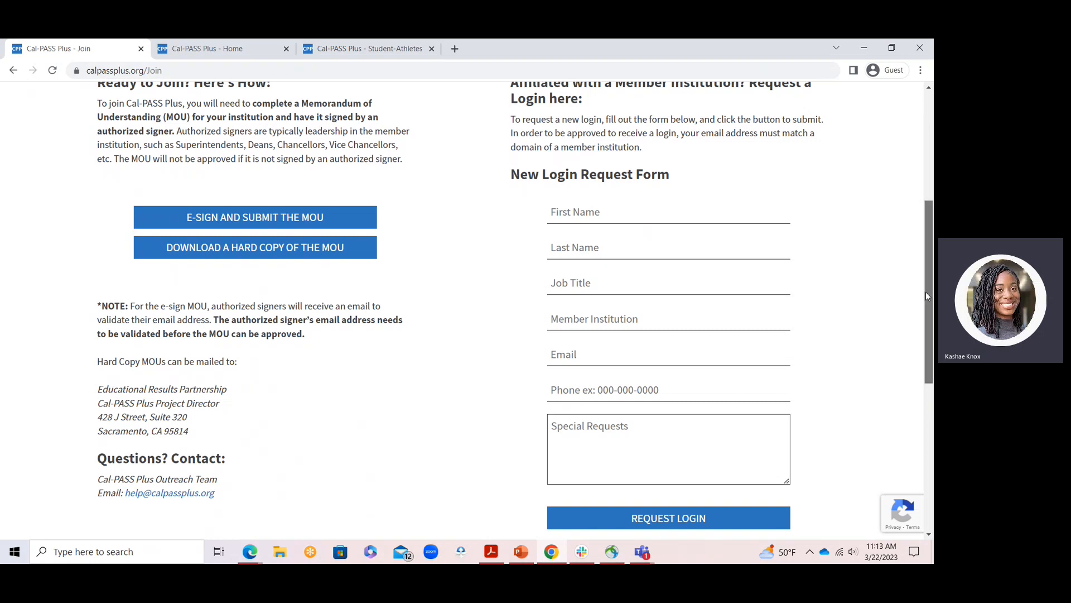
drag(926, 291, 920, 204)
Glance at the report link slide in PowerPoint, return to Chrome and open the Student Athletes Stats Report for Community Colleges.
click(523, 555)
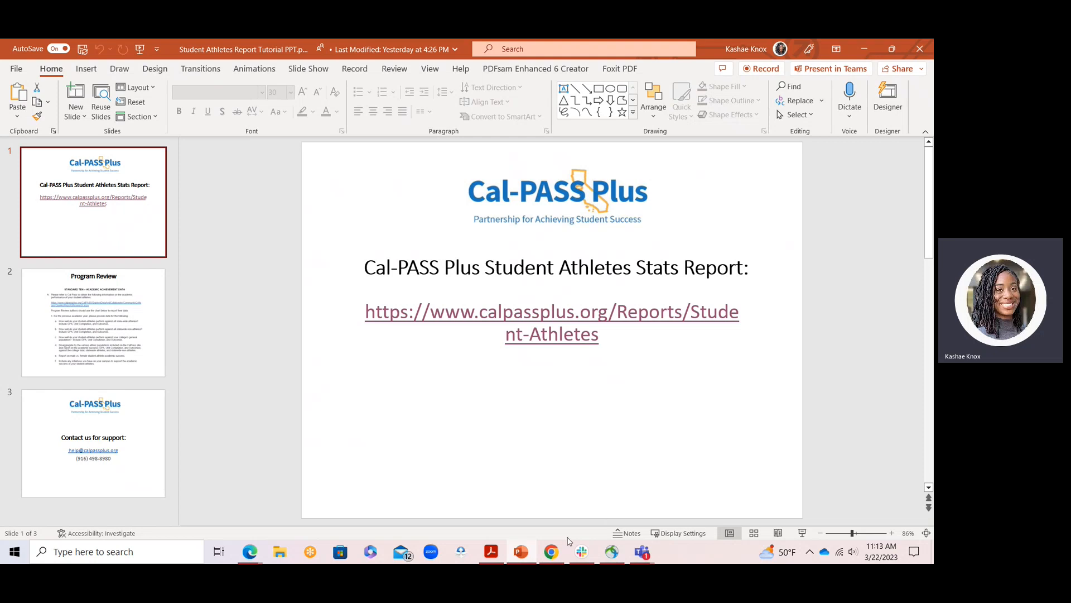
click(552, 552)
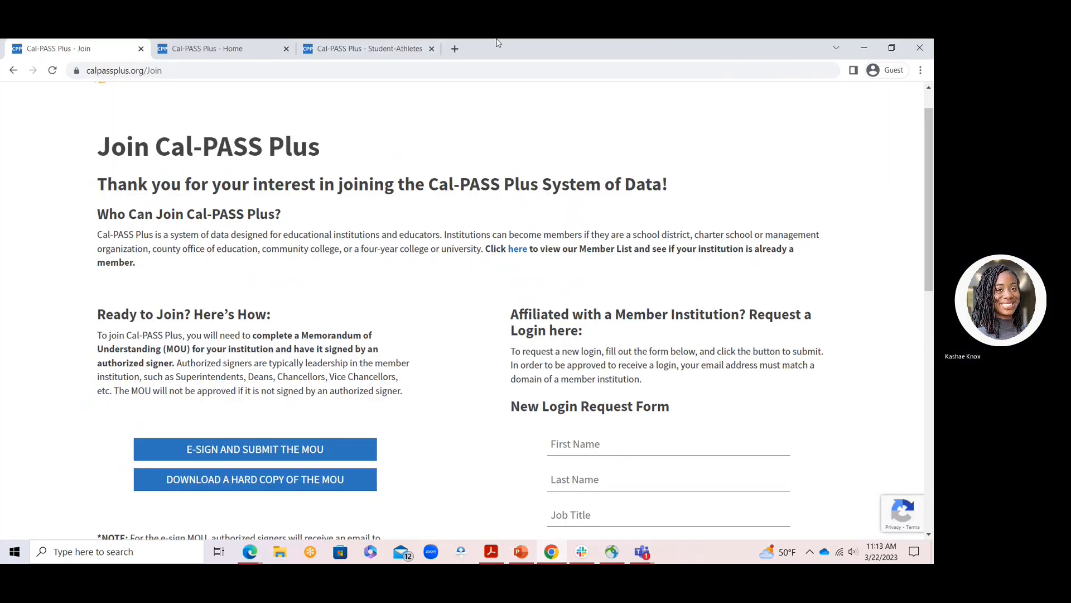
click(206, 48)
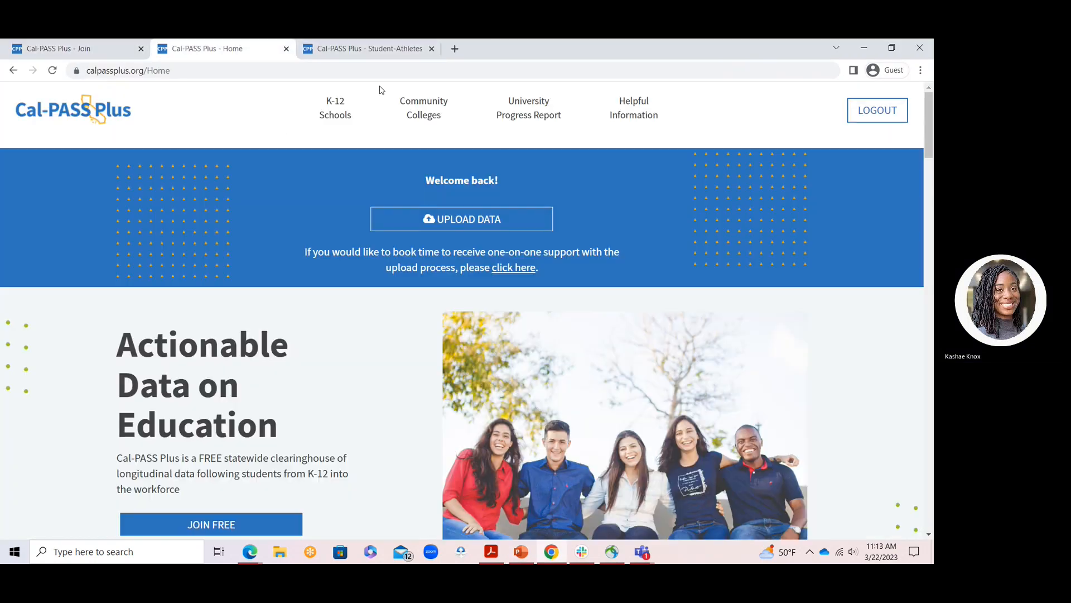
click(417, 106)
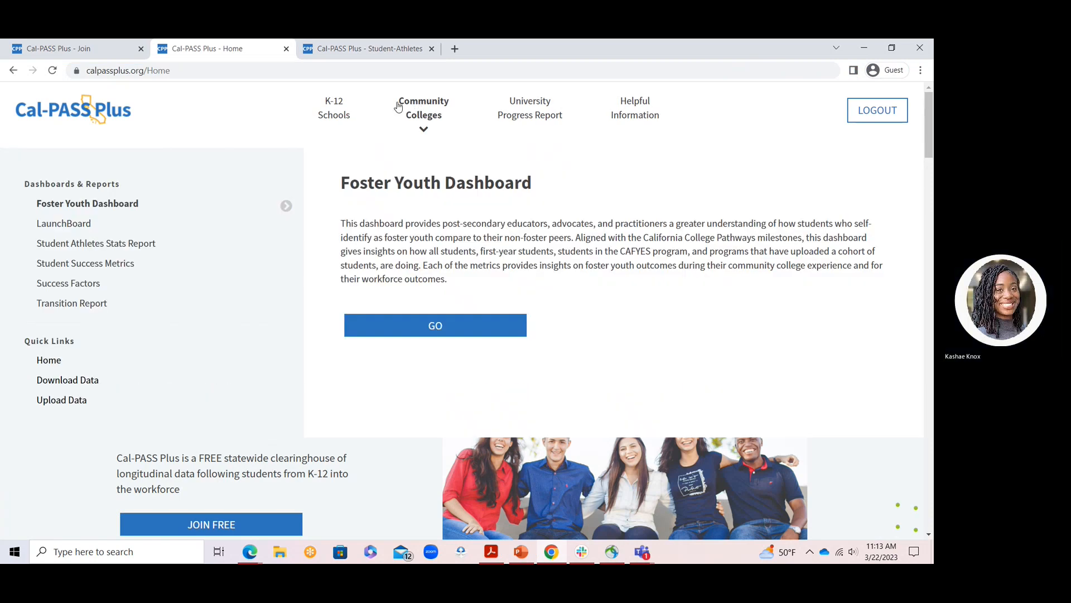
click(100, 245)
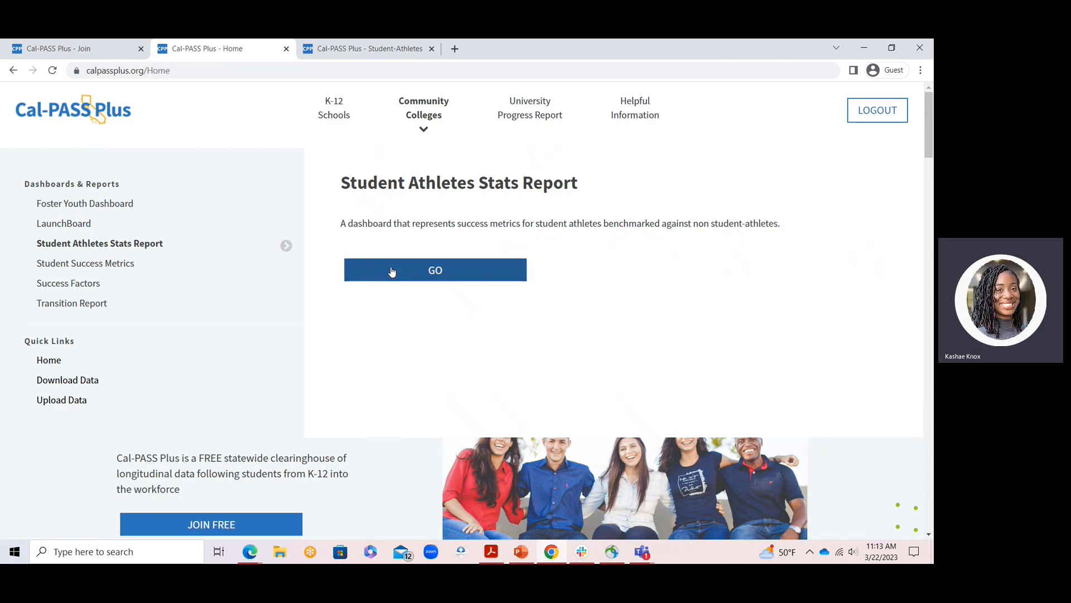
click(391, 272)
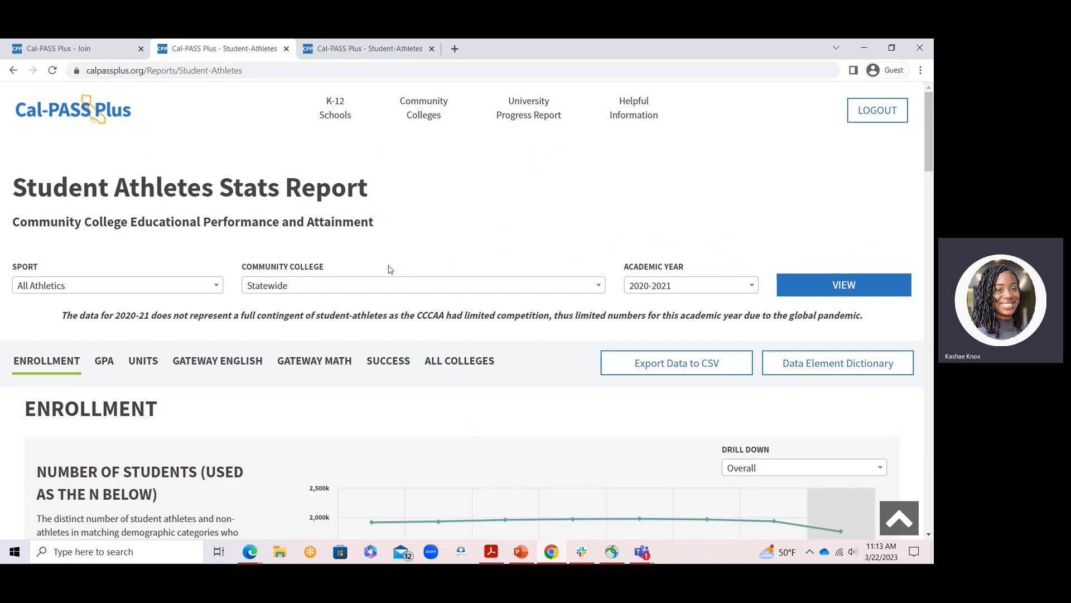
Check the sport, community college and academic year choices, and view the report for All Athletics, Statewide, 2020-2021.
click(215, 294)
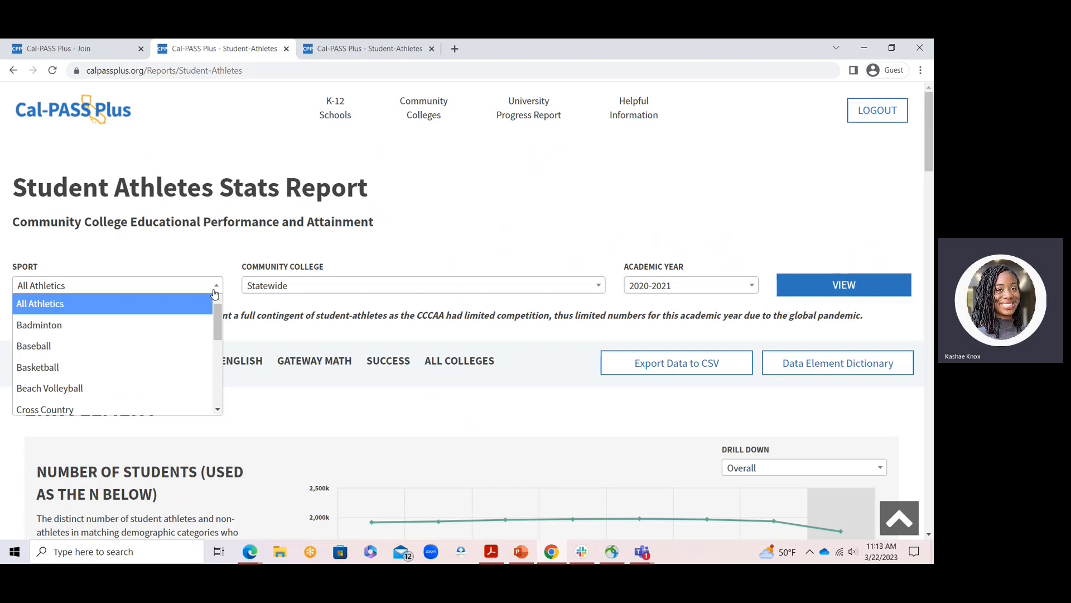
click(293, 286)
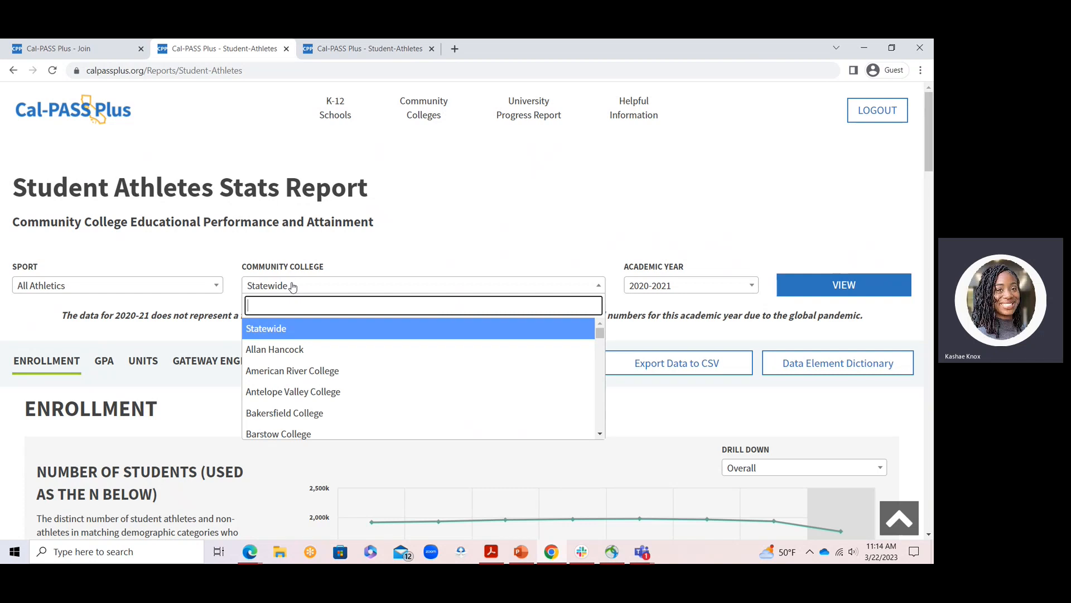
click(647, 284)
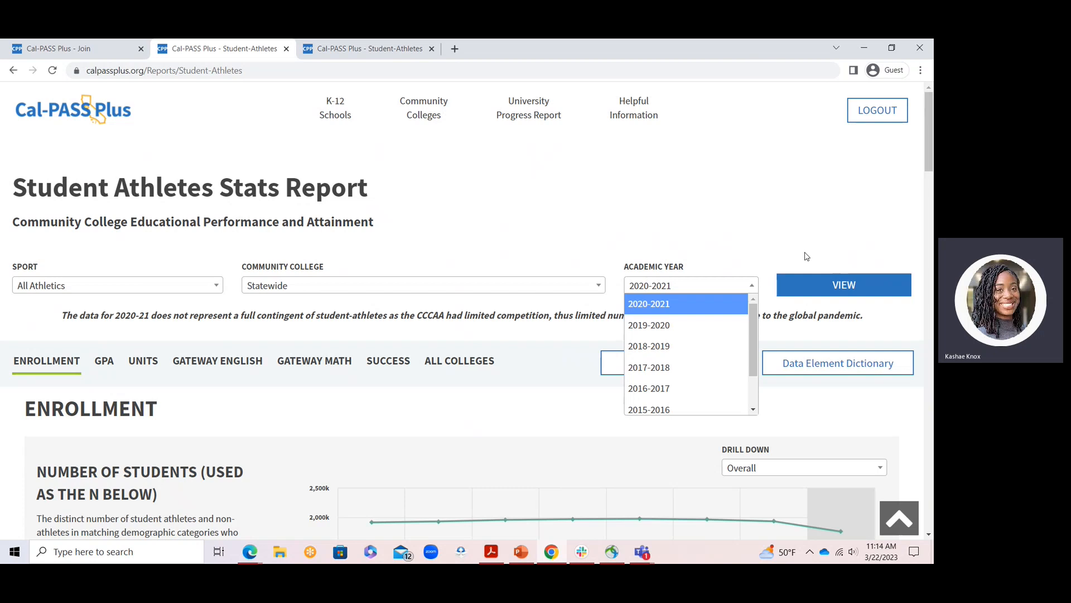
click(806, 285)
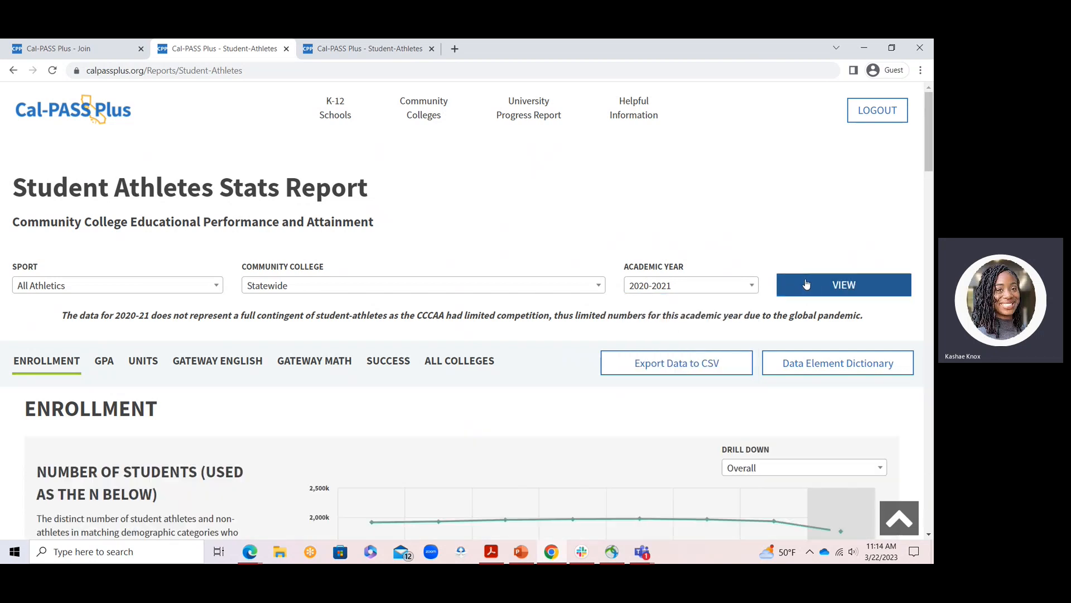
Examine the drill-down options for the Number of Students chart in the Enrollment section, keeping Overall.
drag(926, 164, 930, 198)
click(796, 296)
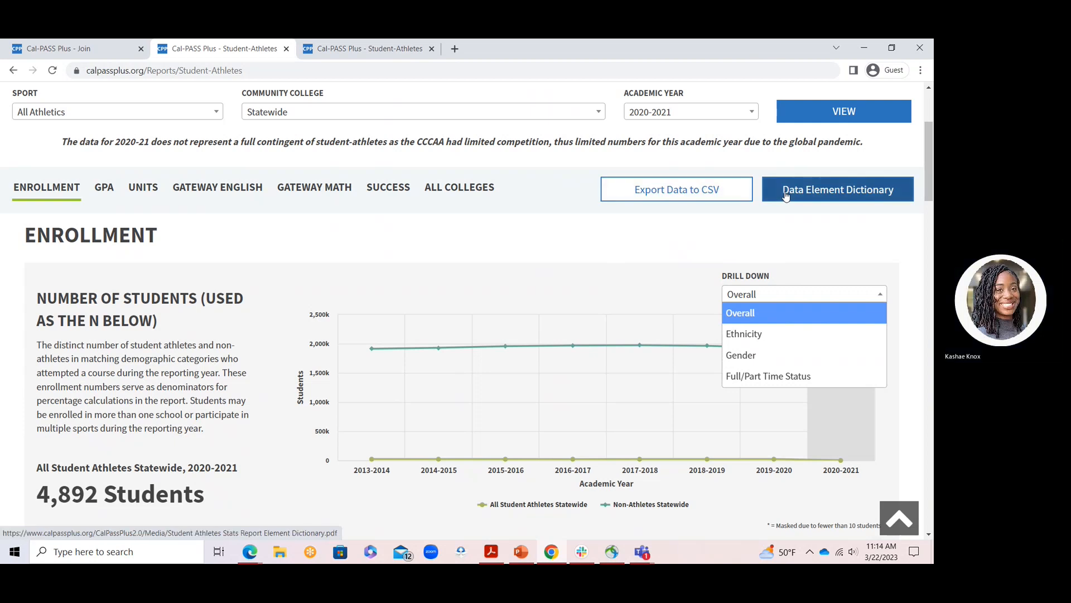
click(777, 222)
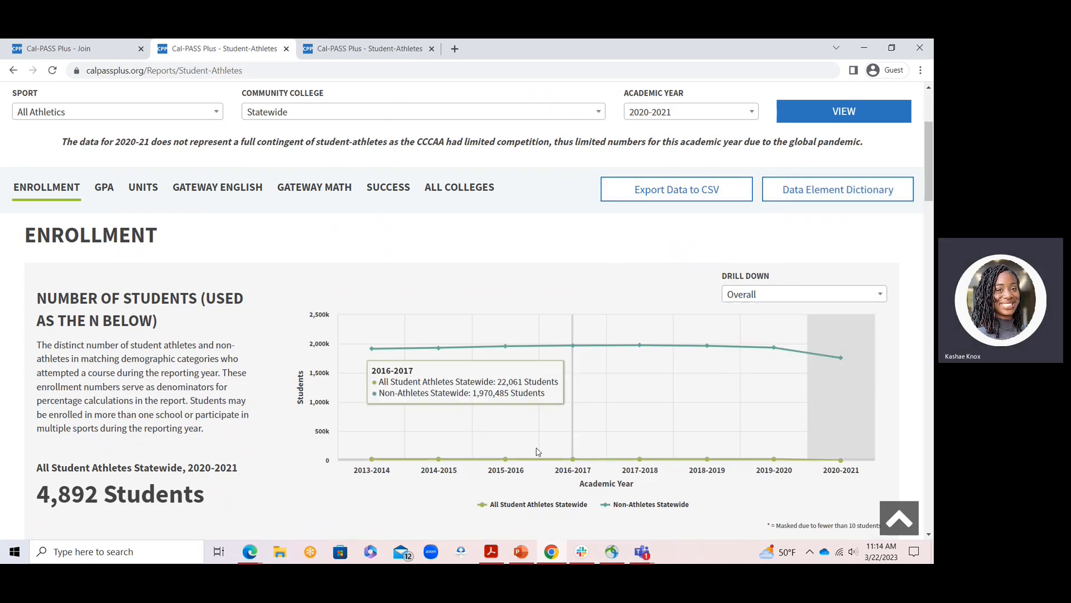
Switch to PowerPoint to read the Program Review slide on academic achievement data, and return to the report in Chrome.
click(521, 551)
click(127, 339)
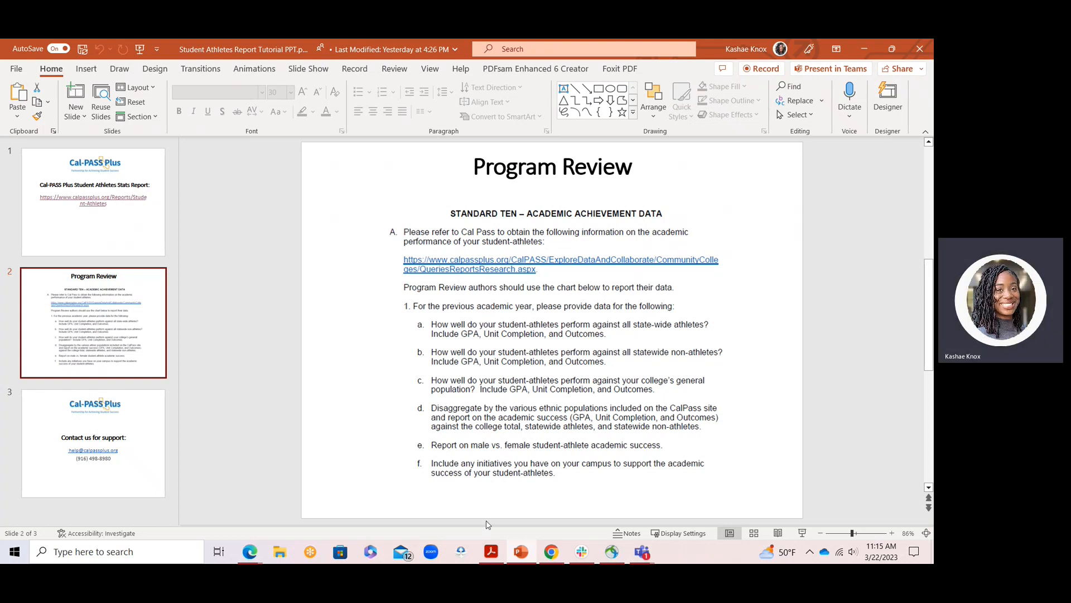
click(547, 556)
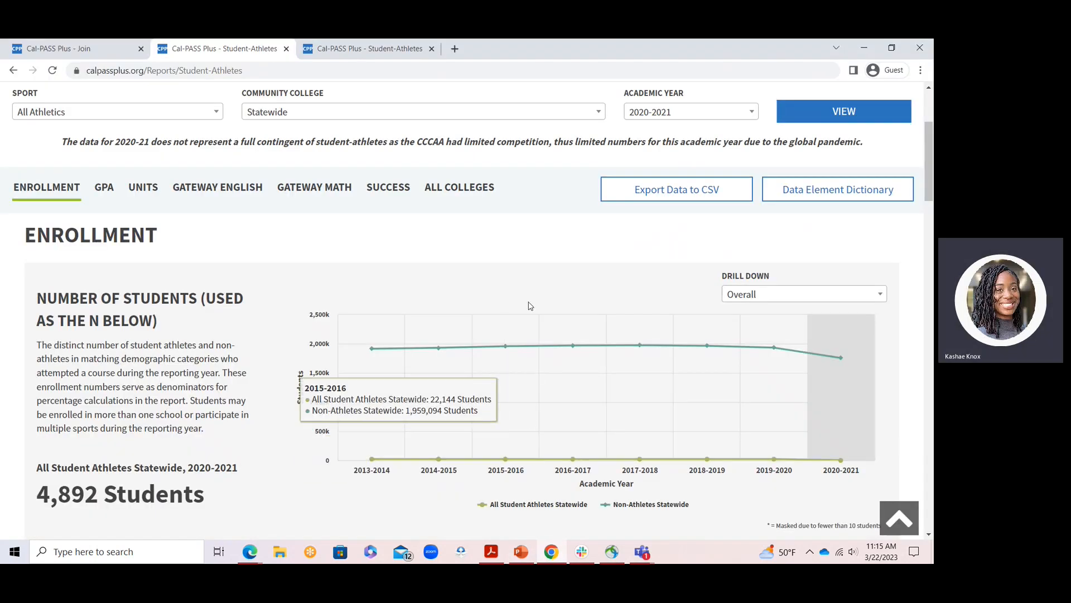
Show the All Colleges table and check the Program Review slide in PowerPoint before returning to Chrome.
click(471, 189)
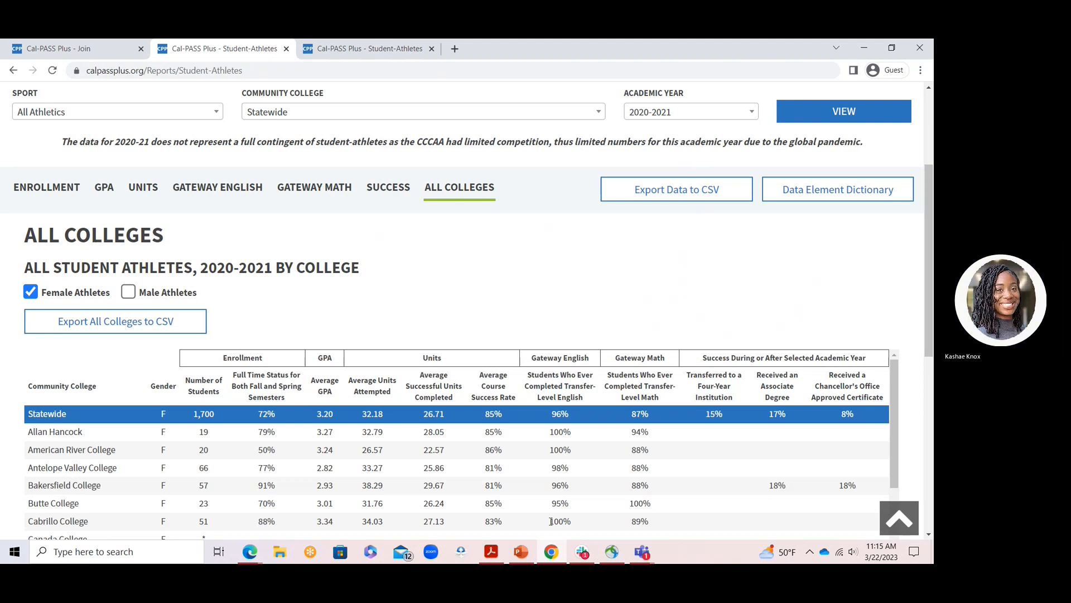
click(555, 560)
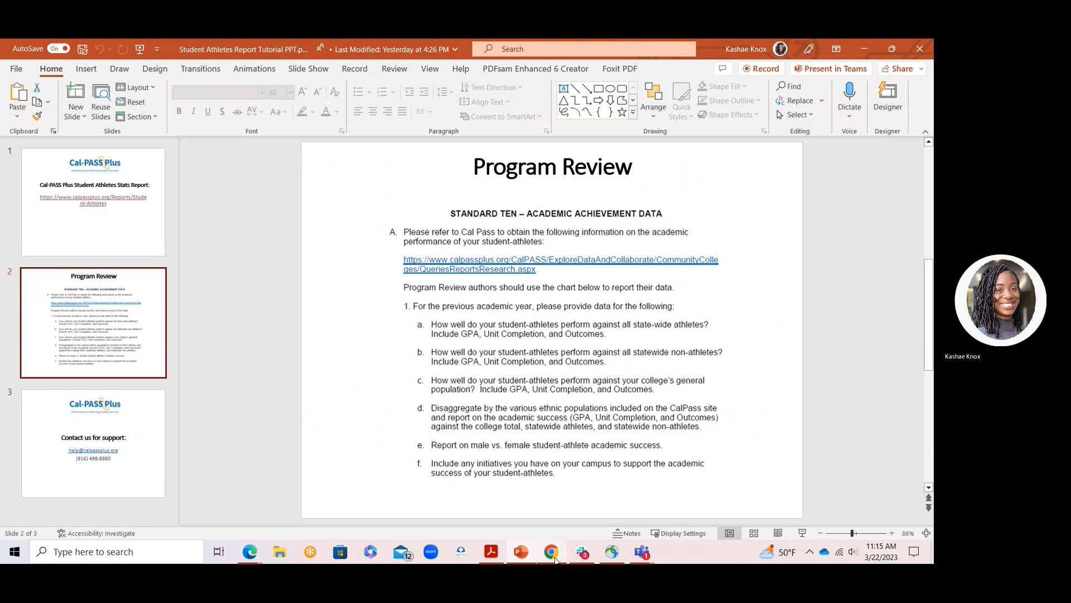
click(551, 552)
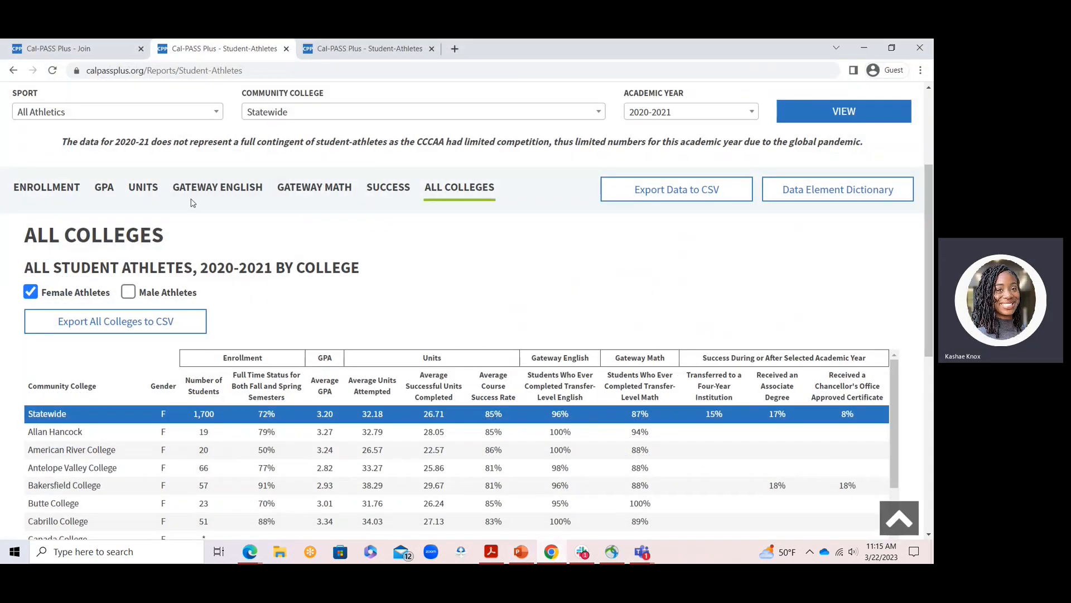
Open the GPA section and examine its average GPA chart, drill-down options and yearly comparison of athletes with non-athletes.
click(102, 192)
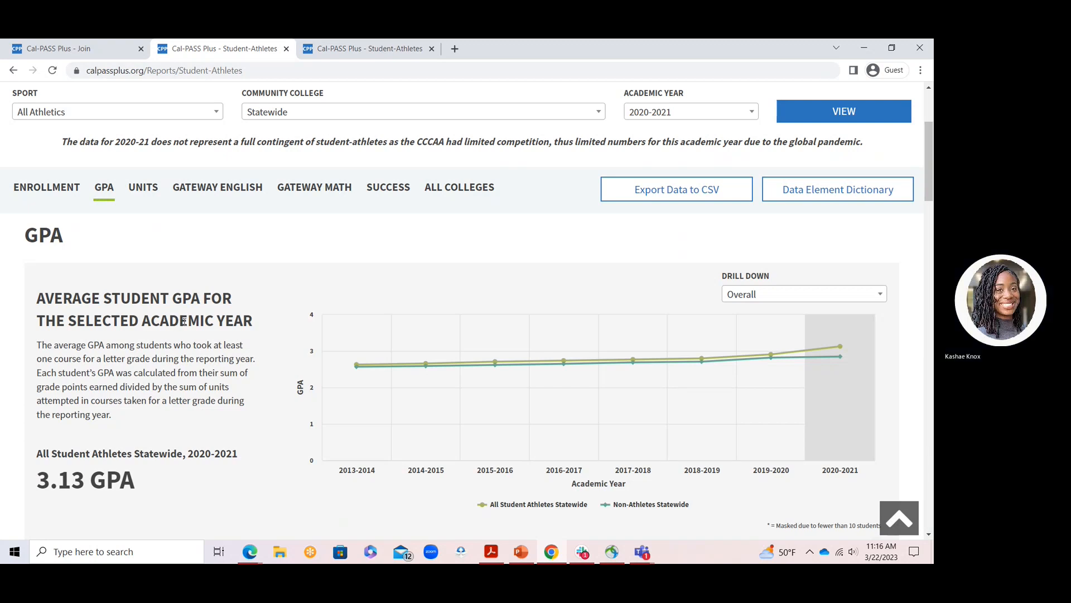
mouse_move(345, 350)
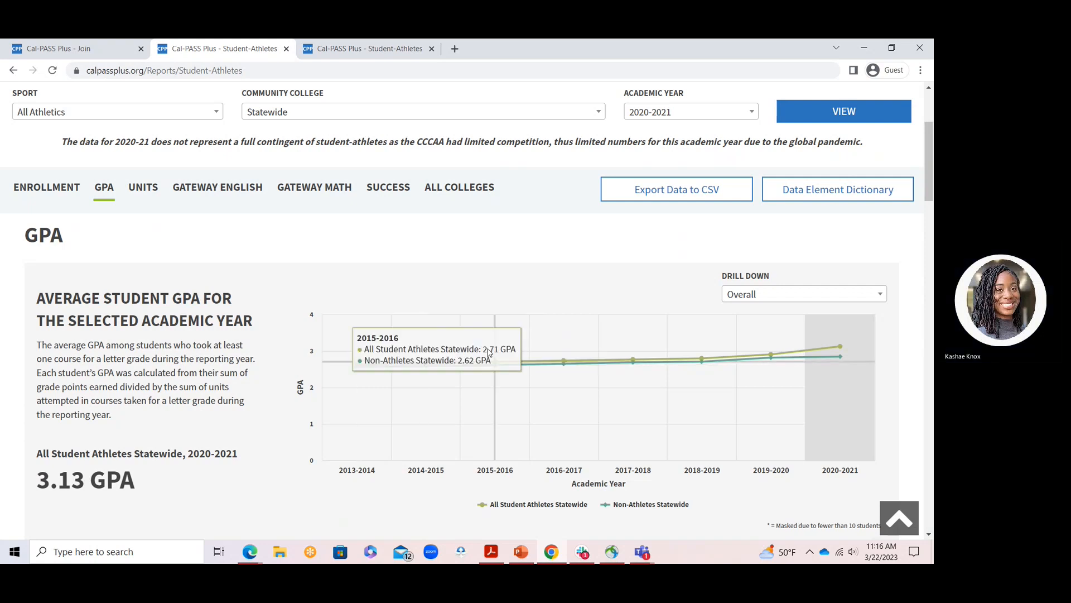
click(760, 295)
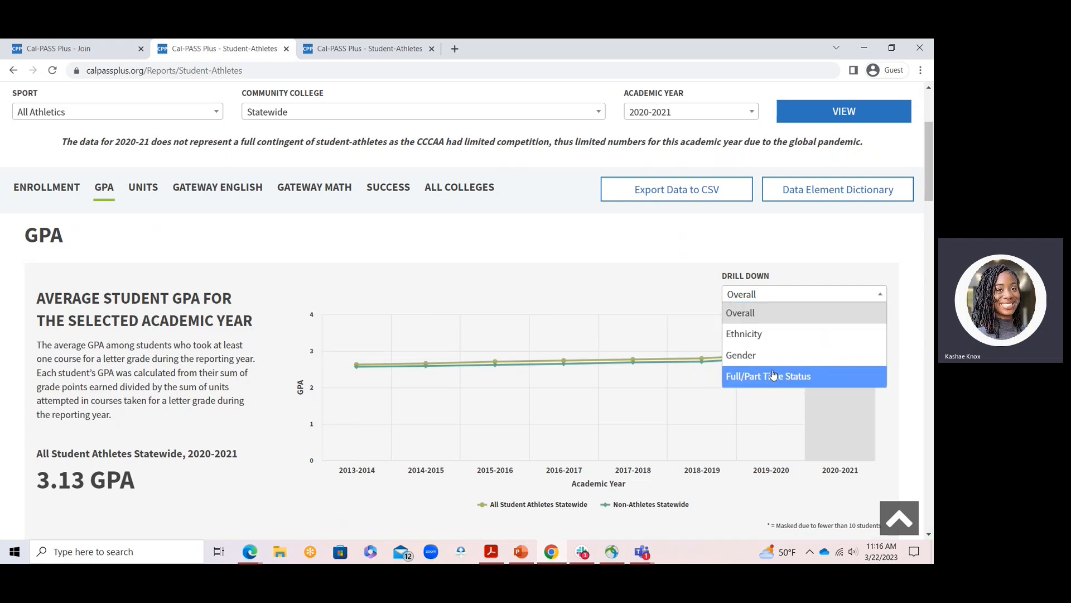
click(754, 248)
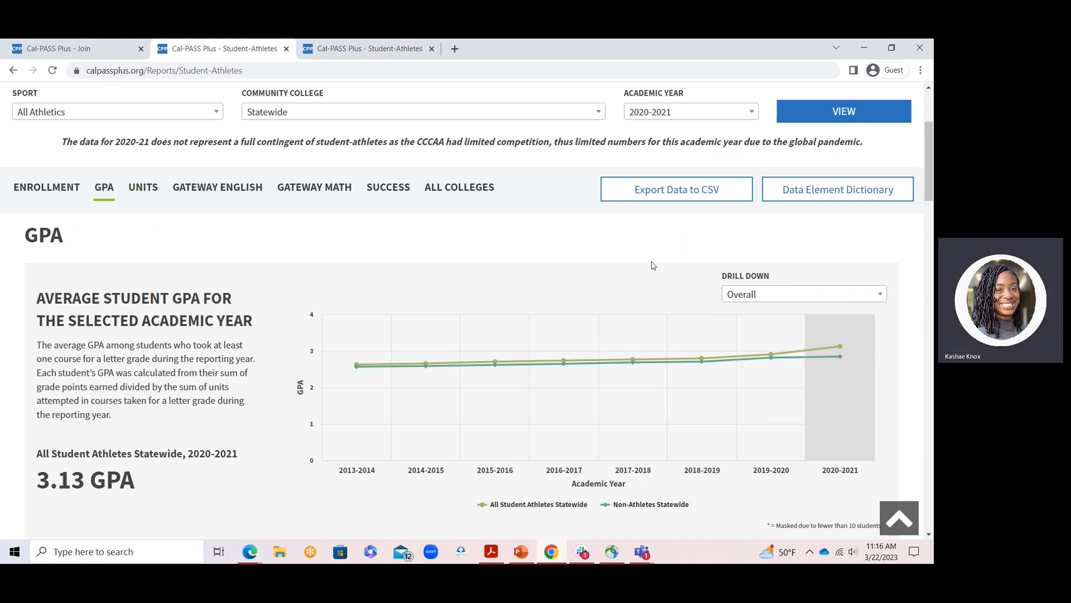
drag(931, 195, 933, 250)
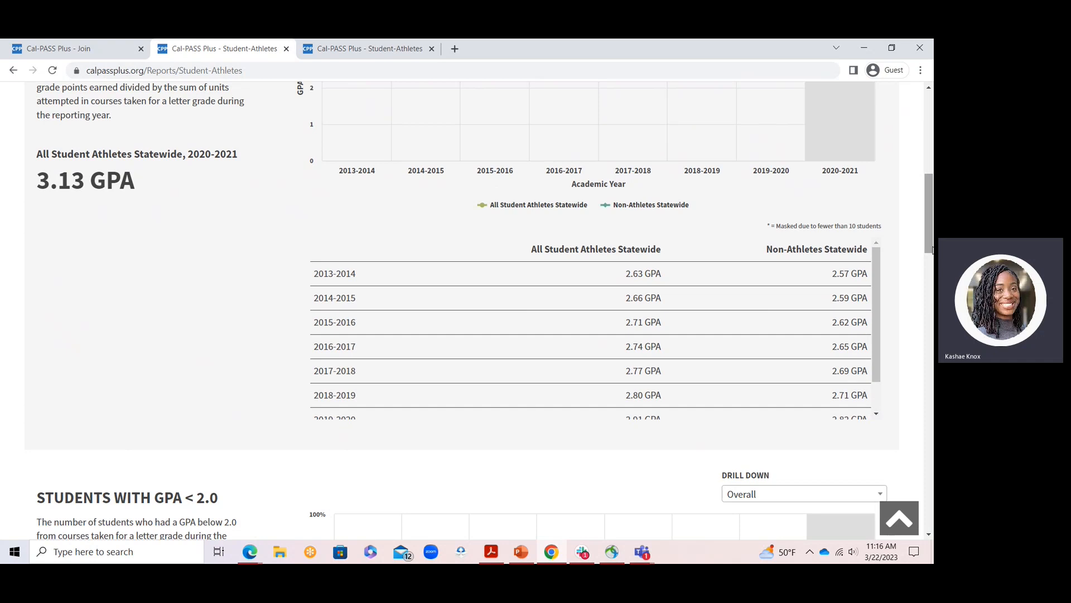
scroll(101, 340, up, 7)
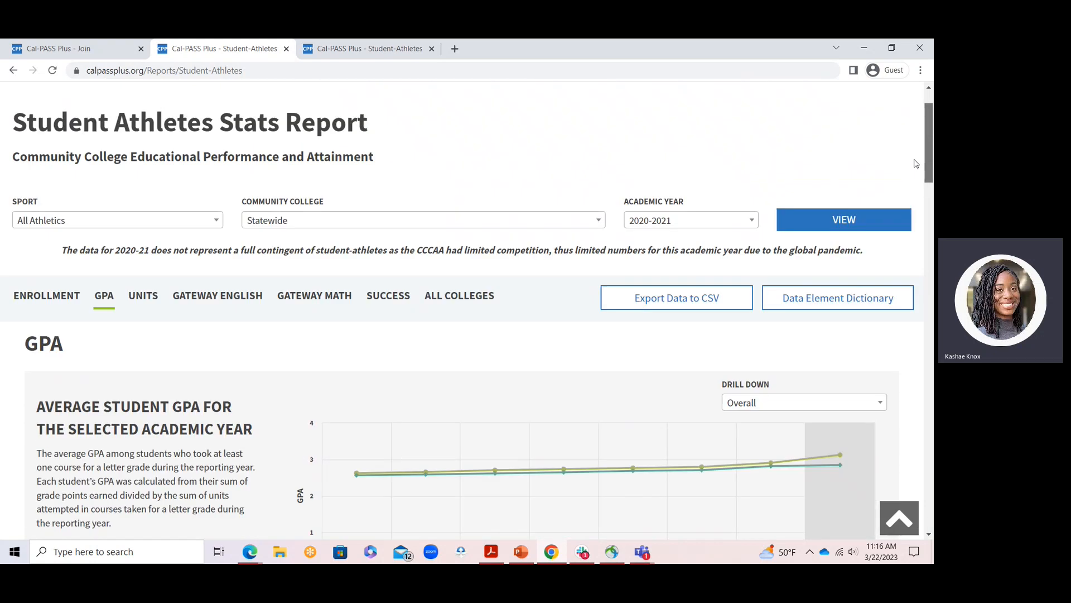
Open the Units section and examine the Average Successful Units Completed chart, yearly table and drill-down options.
click(140, 305)
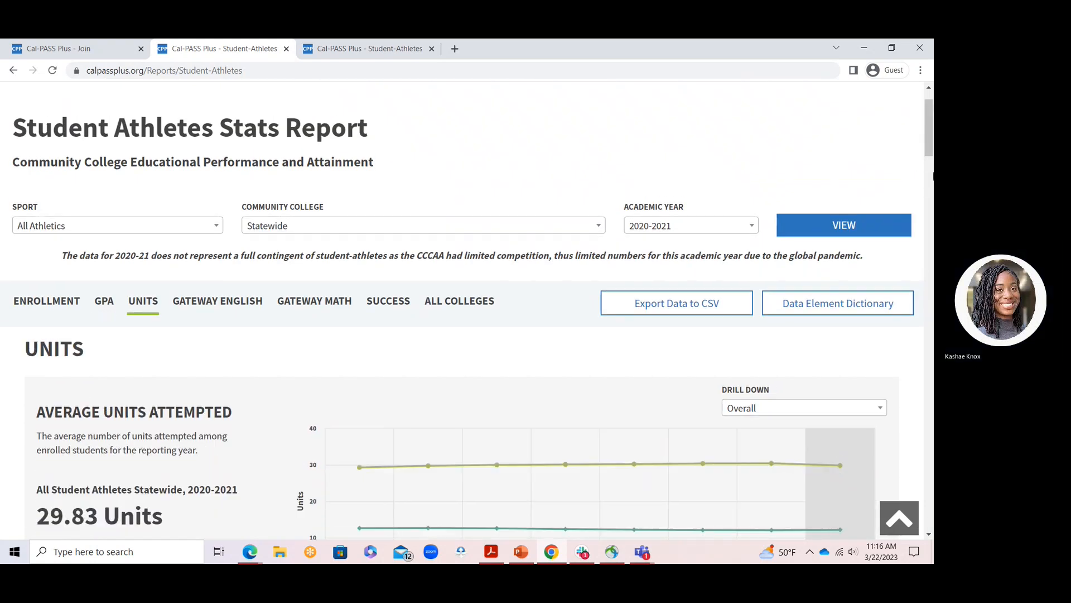
drag(929, 151, 931, 247)
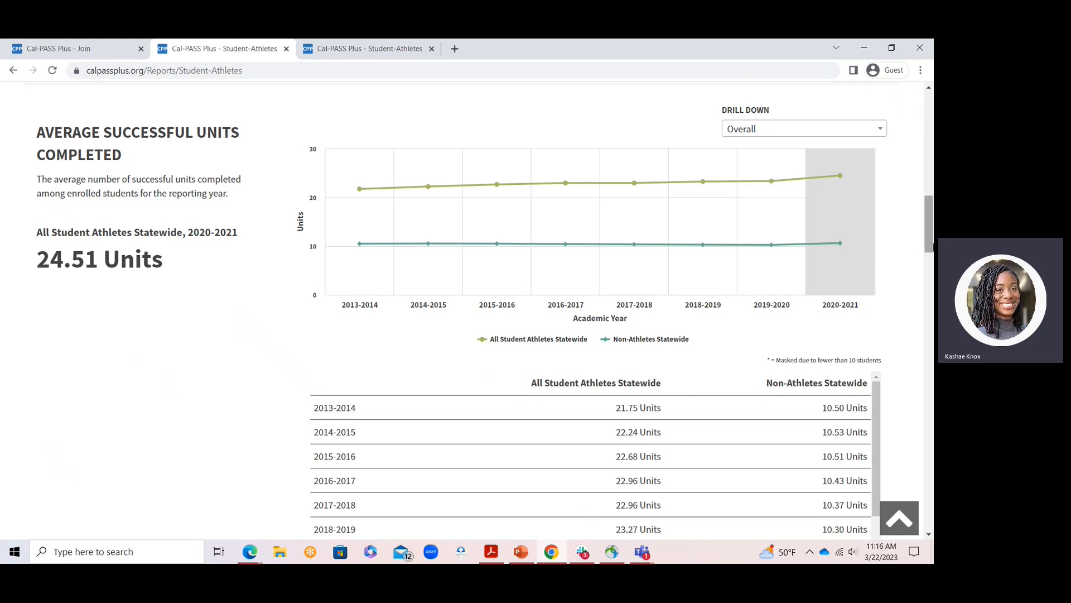
click(857, 133)
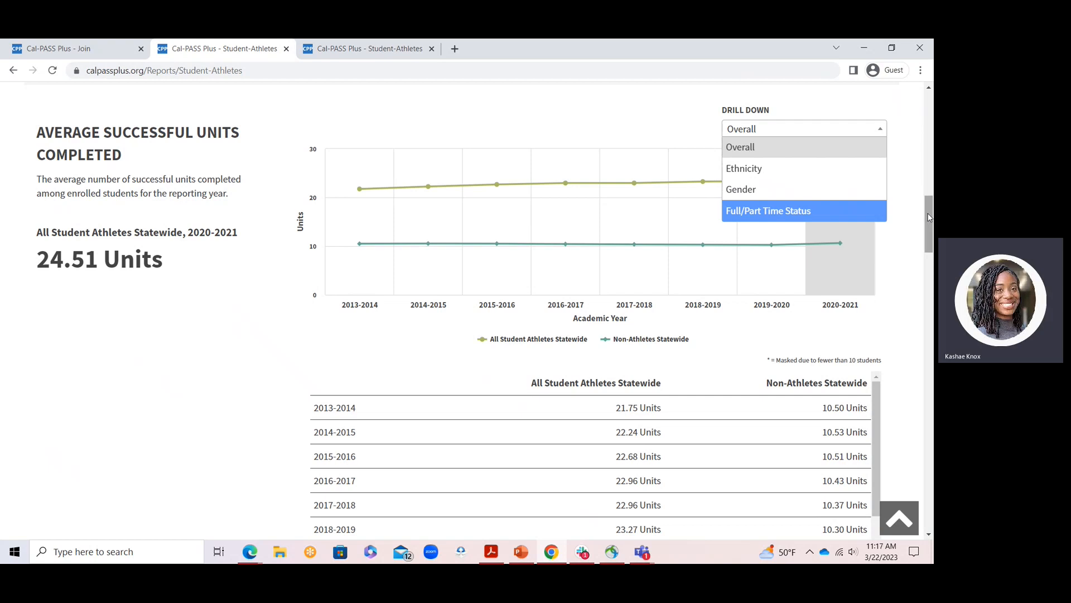
drag(929, 218, 921, 136)
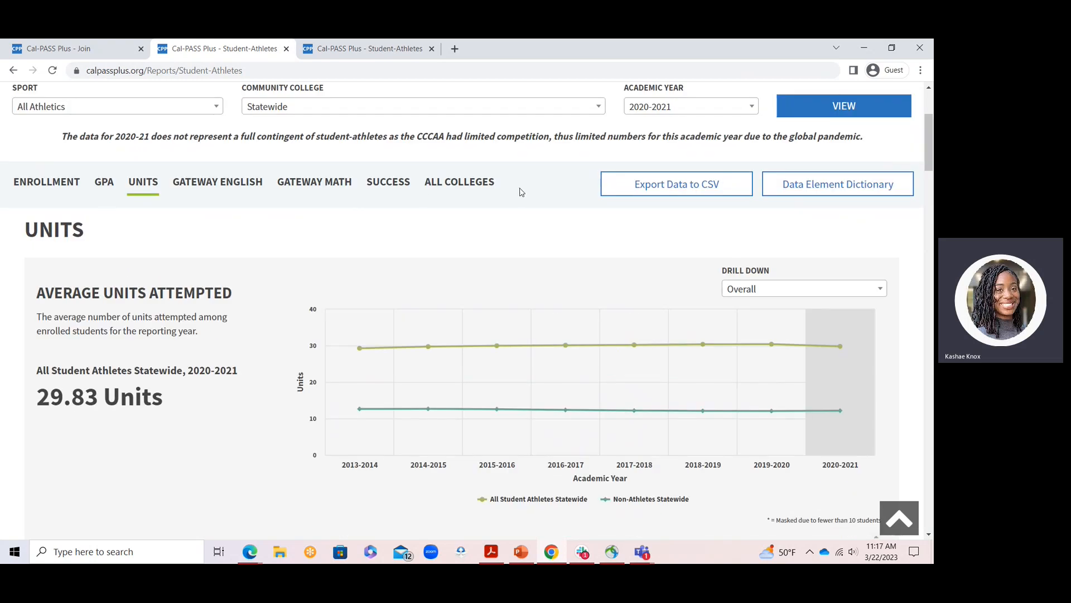
Examine the four-year transfer, associate degree and certificate results in the Success section, and switch back to the Program Review slide in PowerPoint.
click(397, 183)
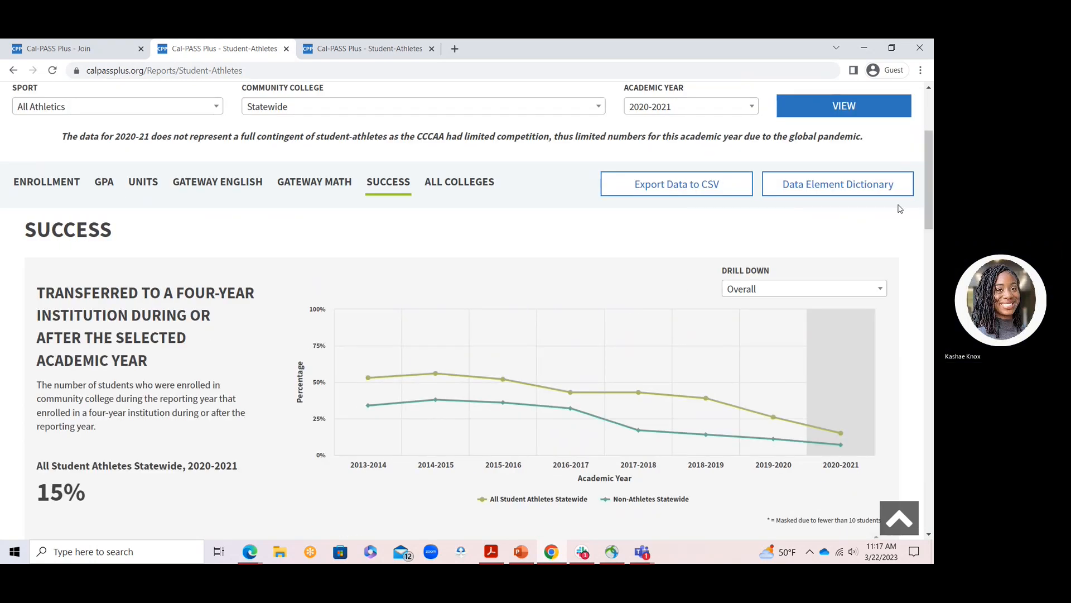
scroll(931, 211, down, 2)
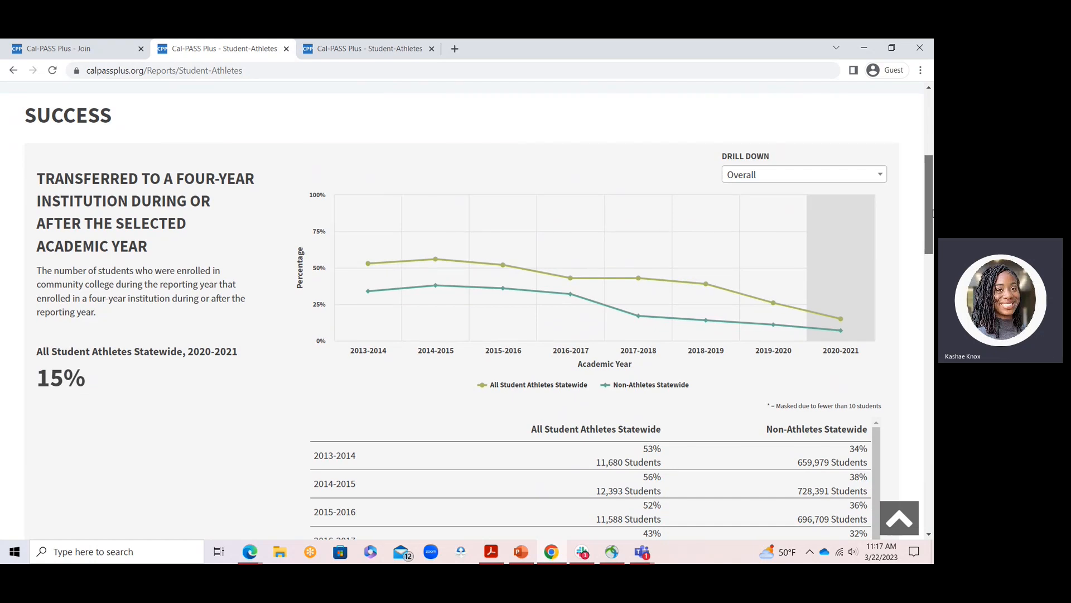
drag(931, 213, 933, 331)
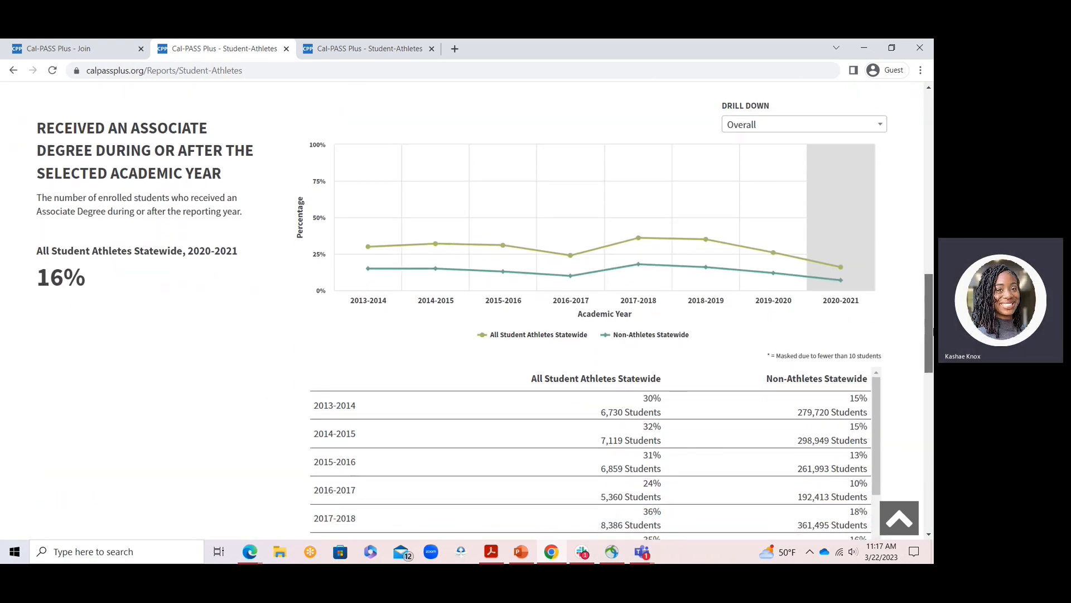
drag(932, 331, 933, 422)
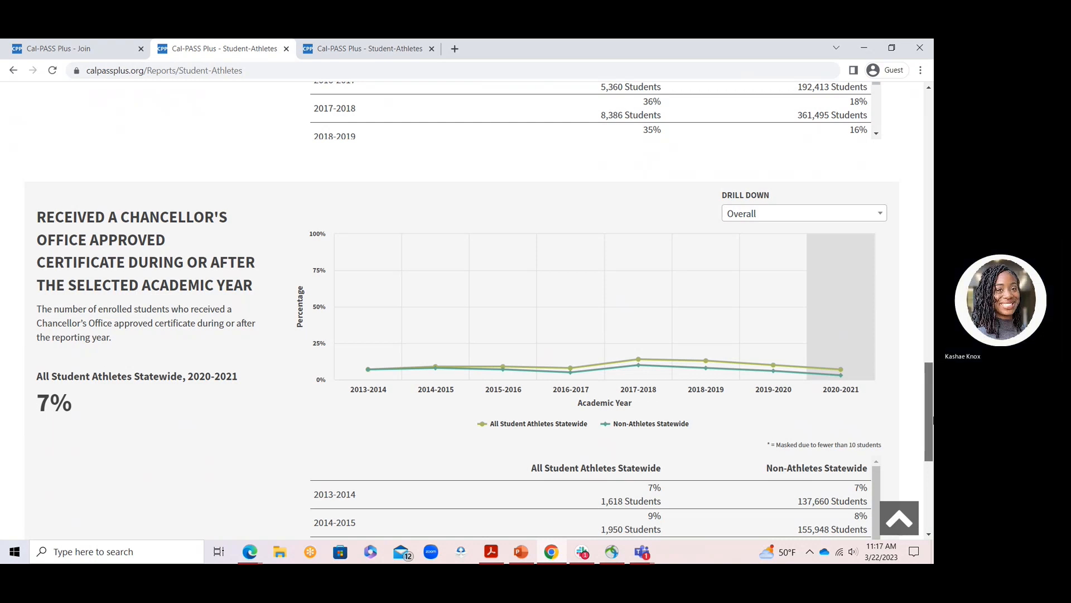
drag(933, 420, 927, 412)
click(517, 552)
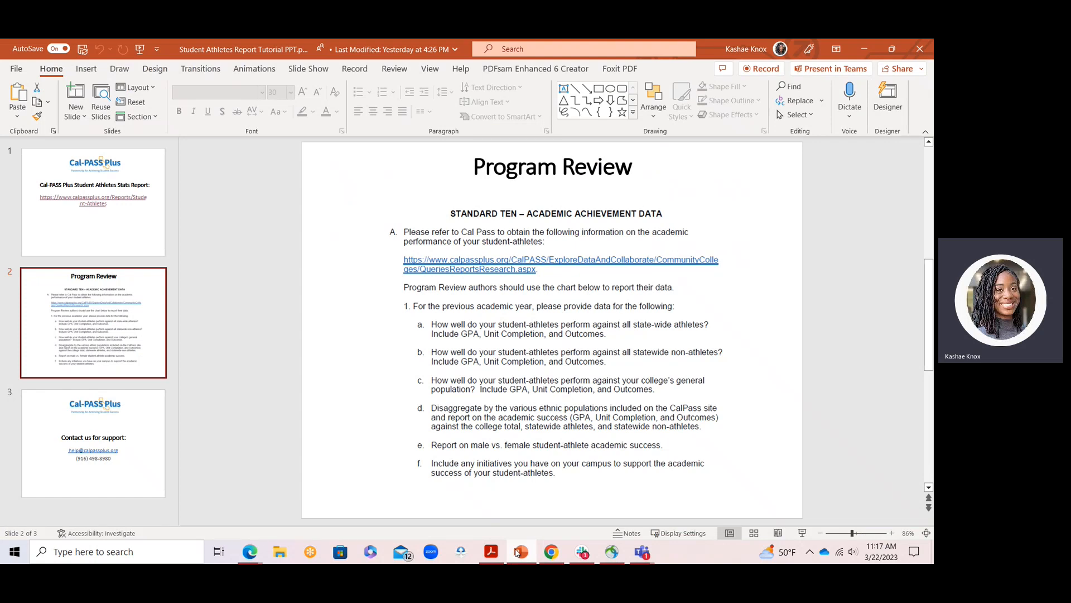
Switch to Chrome and load the Student Athletes Stats Report for the community college Allan Hancock, all athletics, 2020-2021.
click(550, 553)
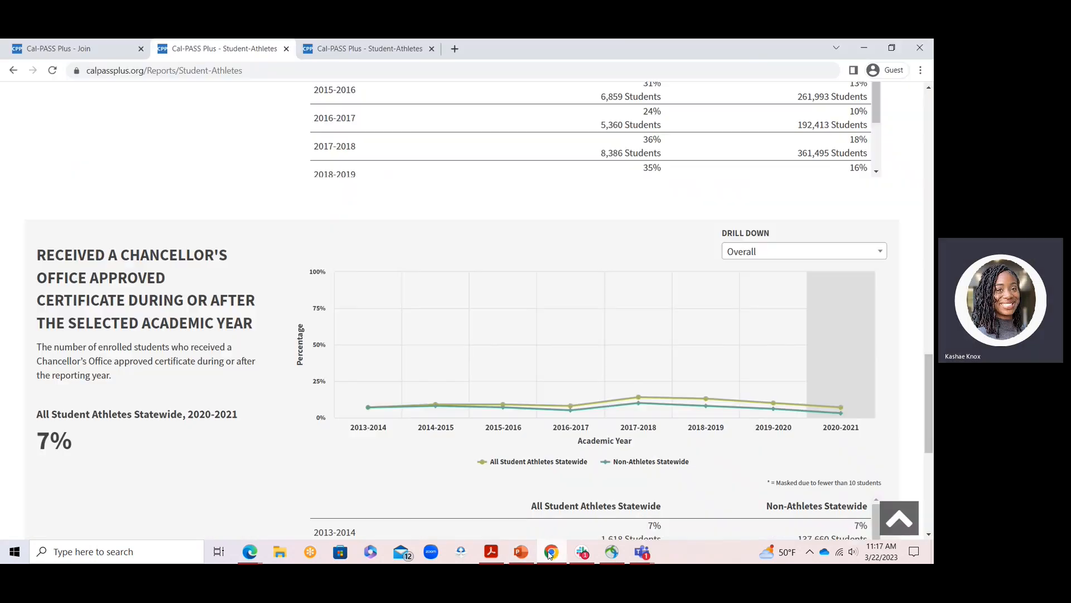
drag(929, 375, 925, 133)
click(434, 218)
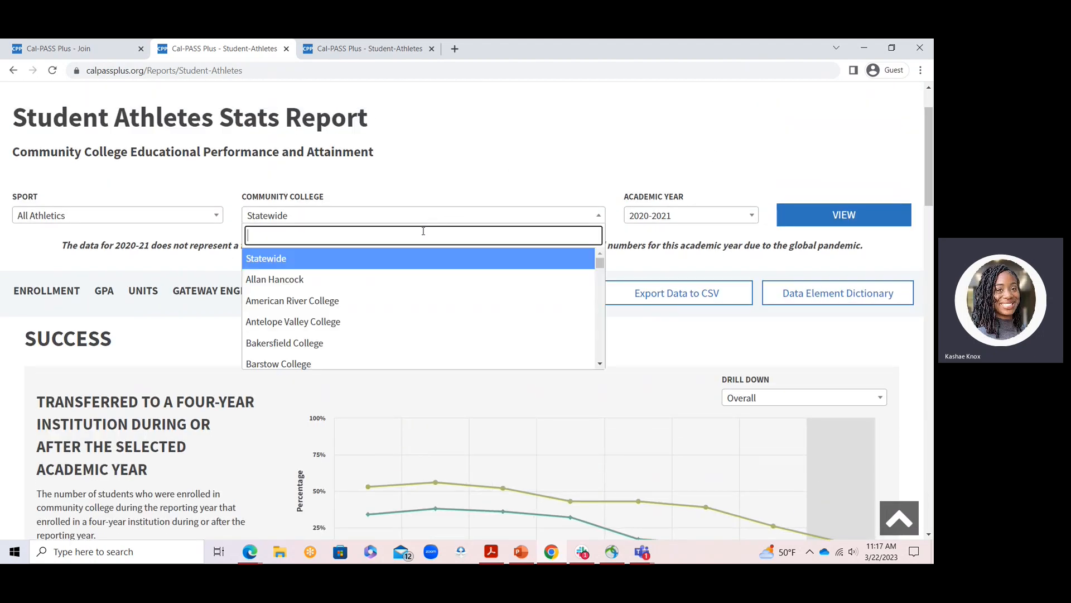
click(402, 279)
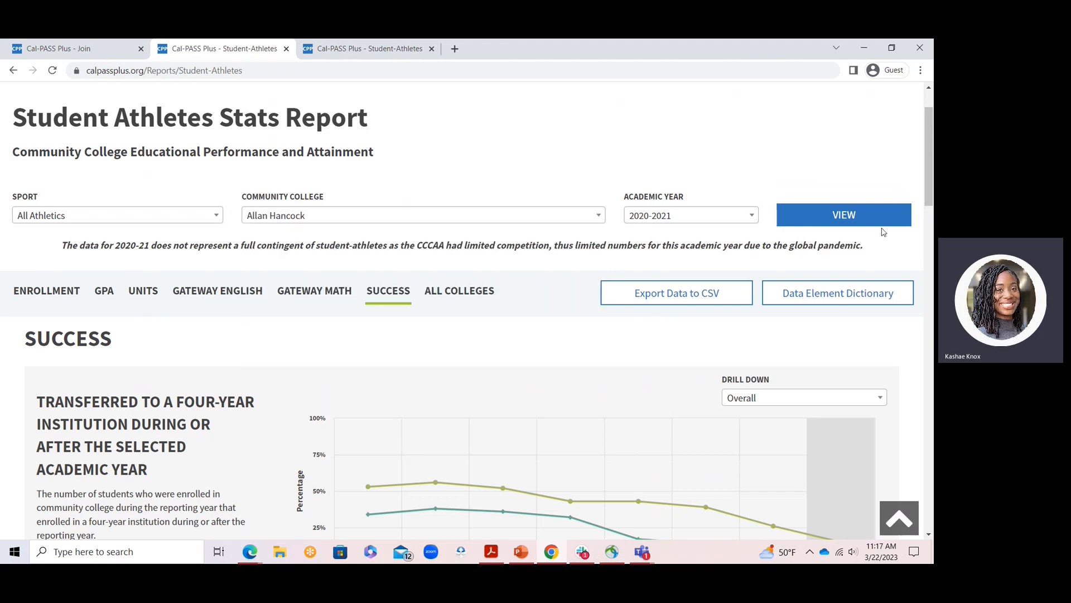
click(860, 216)
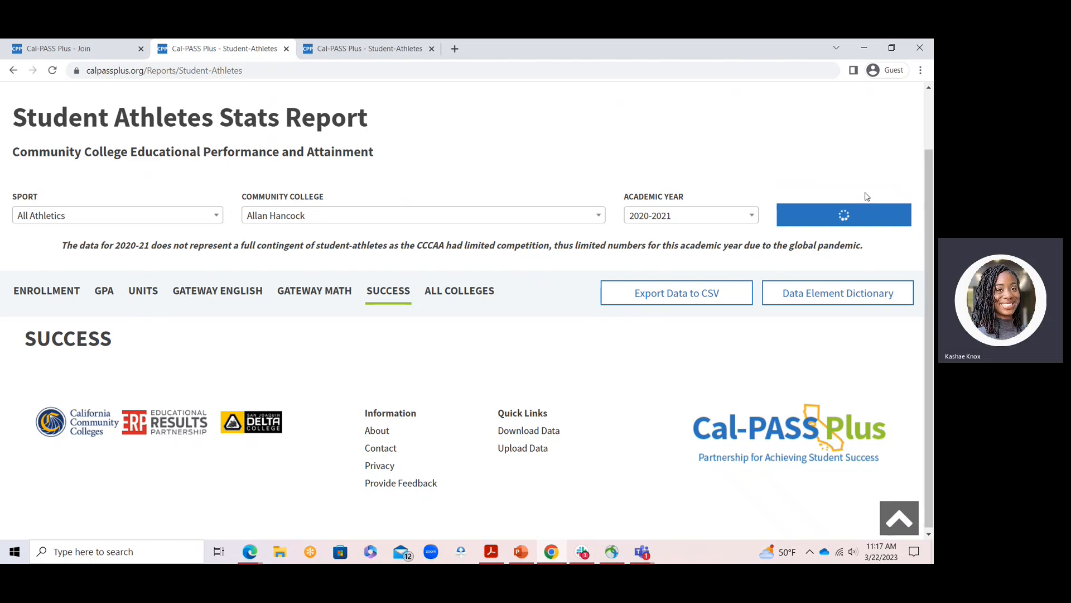
Open Allan Hancock's GPA section and examine the average GPA chart comparing its athletes with non-athletes.
click(104, 293)
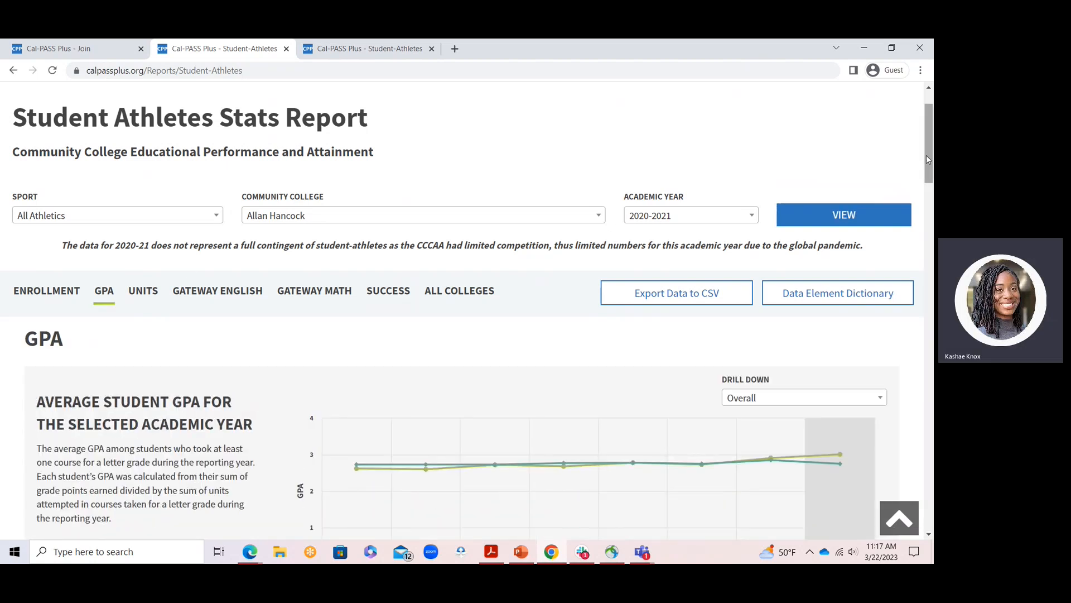
drag(925, 138, 930, 172)
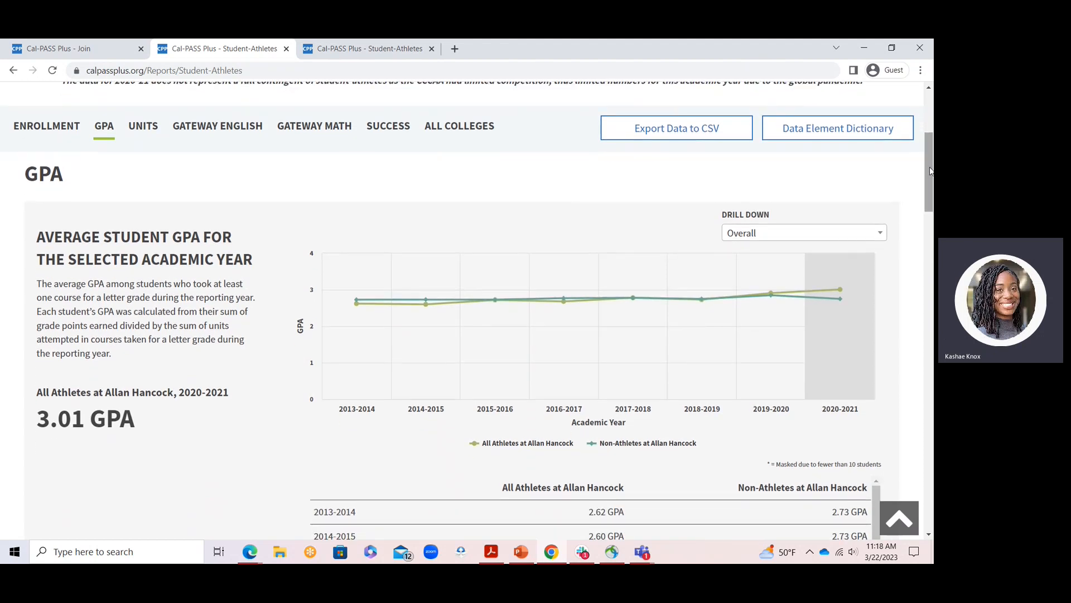
mouse_move(611, 294)
Examine Allan Hancock's average units attempted in the Units section and its four-year transfer chart in the Success section.
click(144, 126)
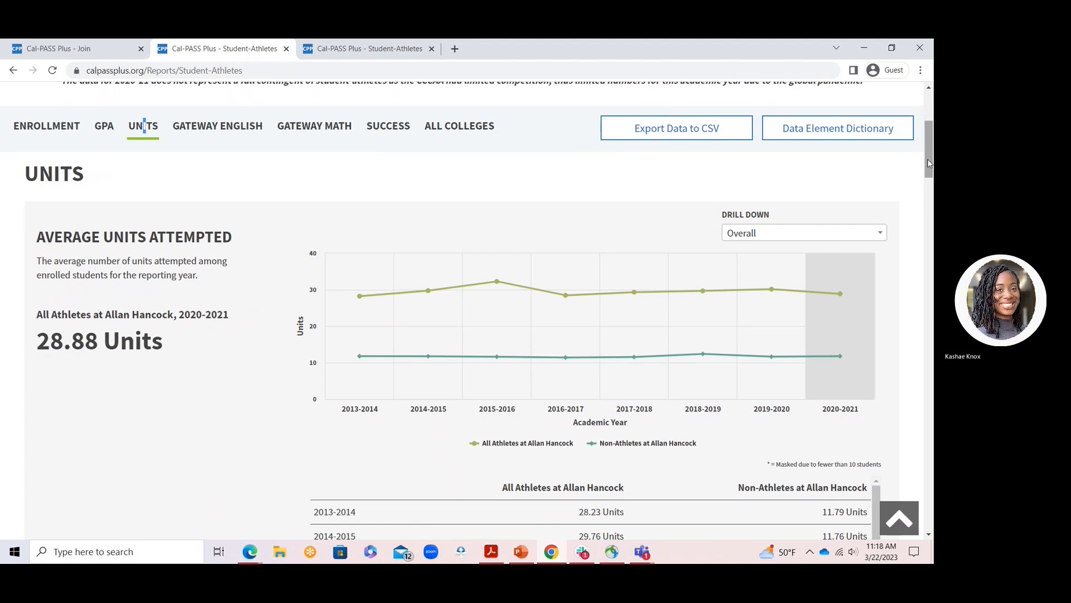
drag(928, 161, 926, 137)
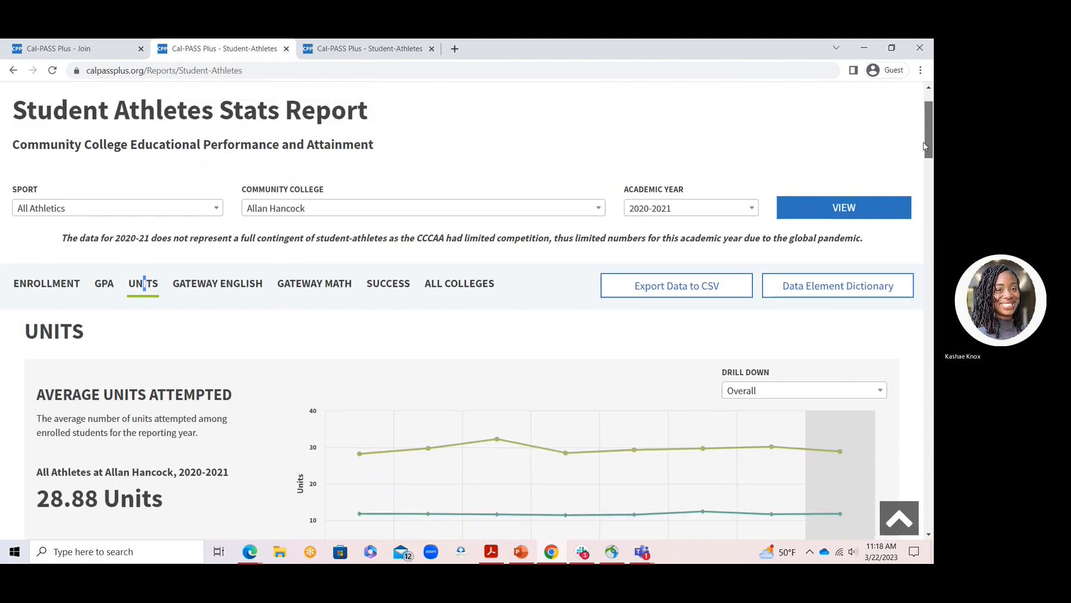
click(402, 288)
drag(930, 191, 932, 205)
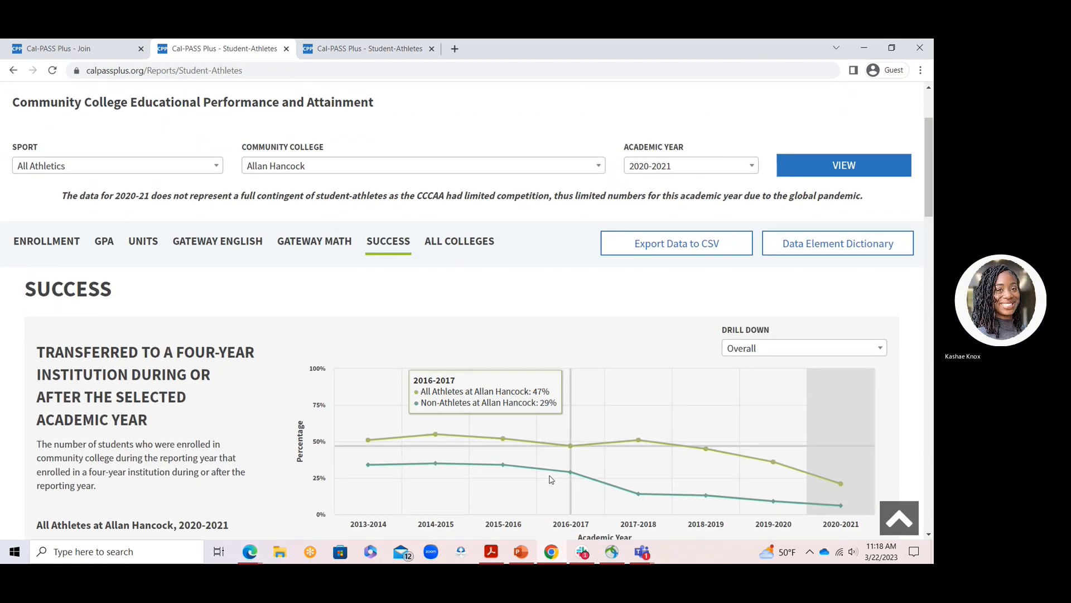
Check the Program Review slide in PowerPoint, then return to Chrome and examine the four-year transfer chart's drill-down options.
click(522, 552)
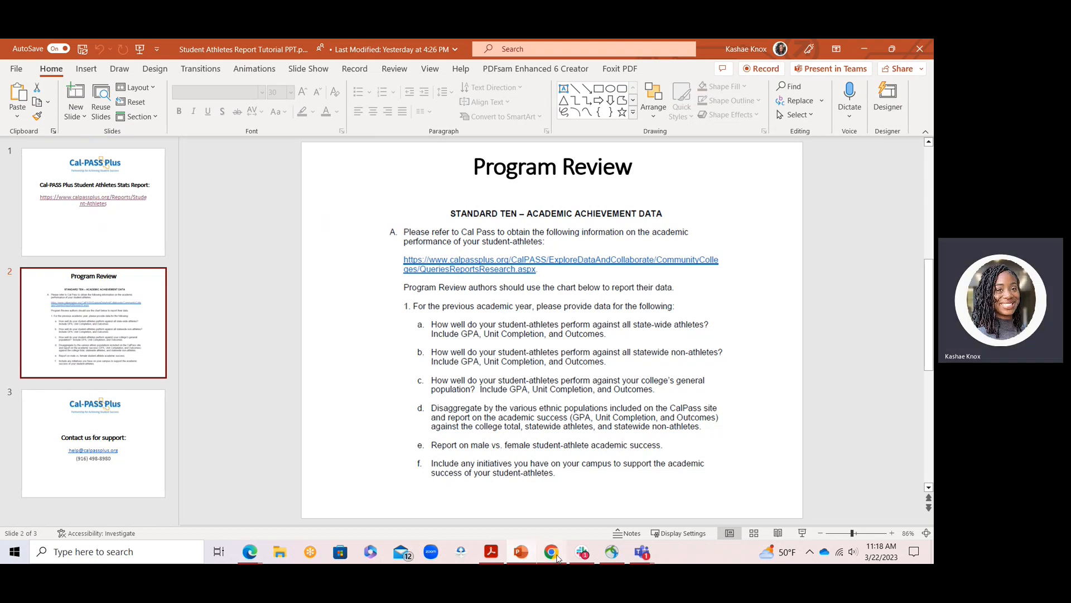
click(551, 551)
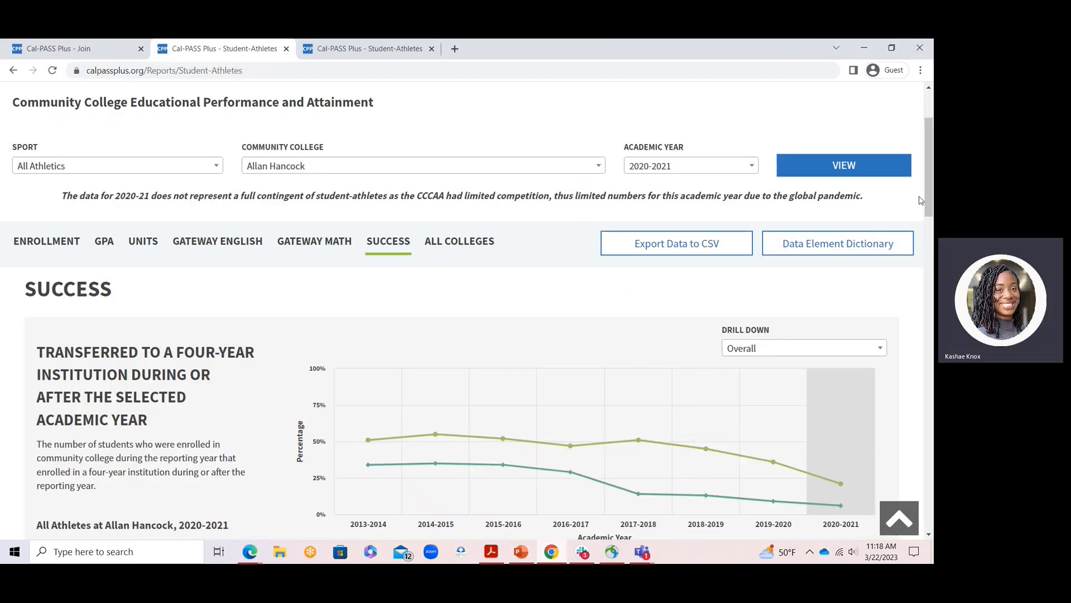
drag(929, 200, 930, 216)
click(759, 277)
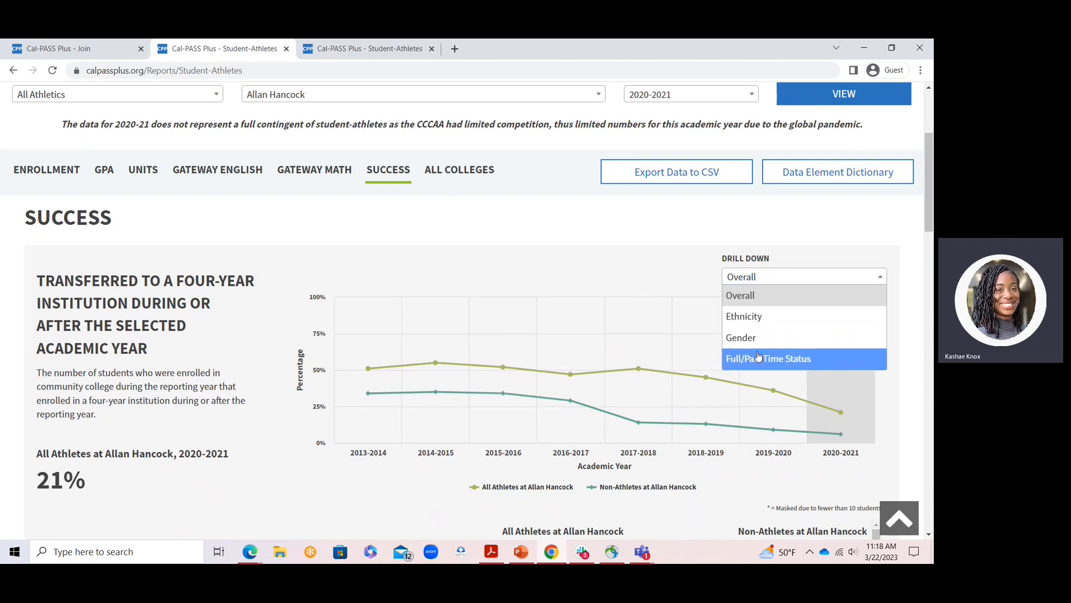
click(782, 227)
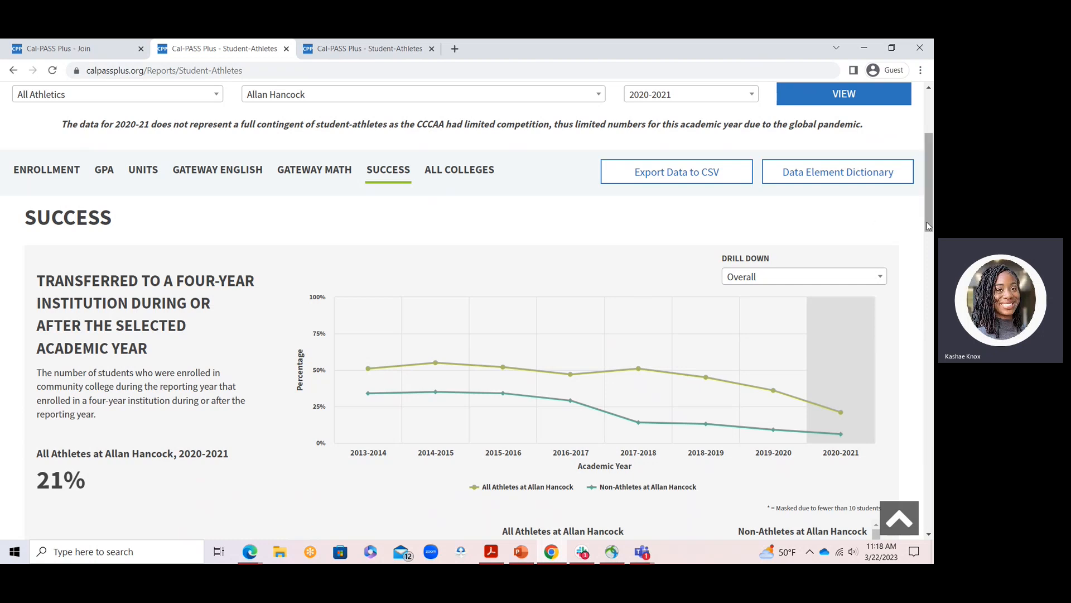
drag(928, 225, 928, 224)
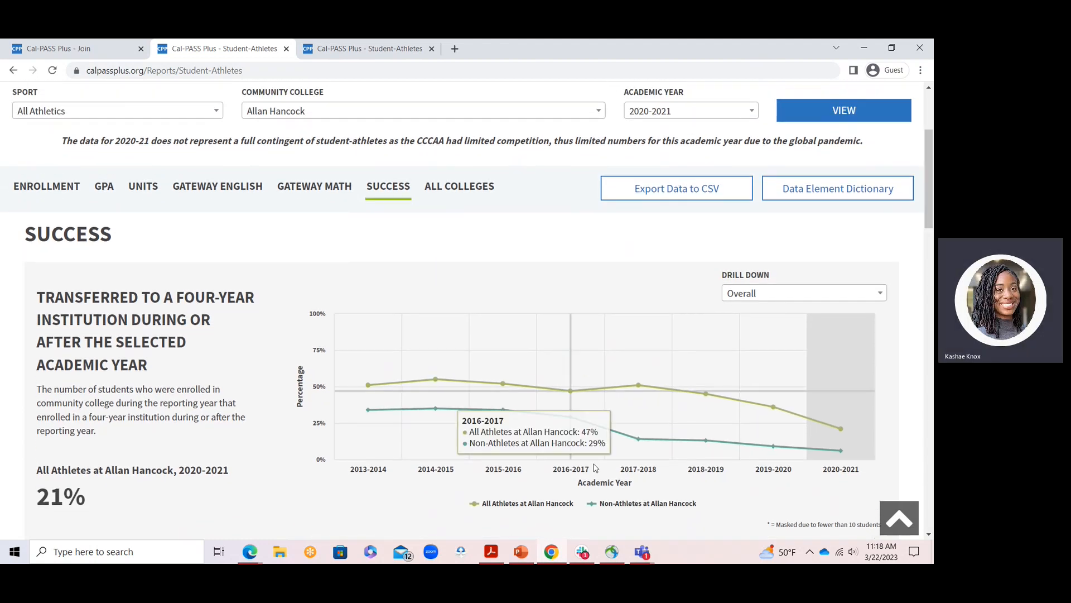
Recheck the Program Review slide in PowerPoint, then in Chrome filter the All Colleges table by female athletes, followed by male athletes only.
click(521, 554)
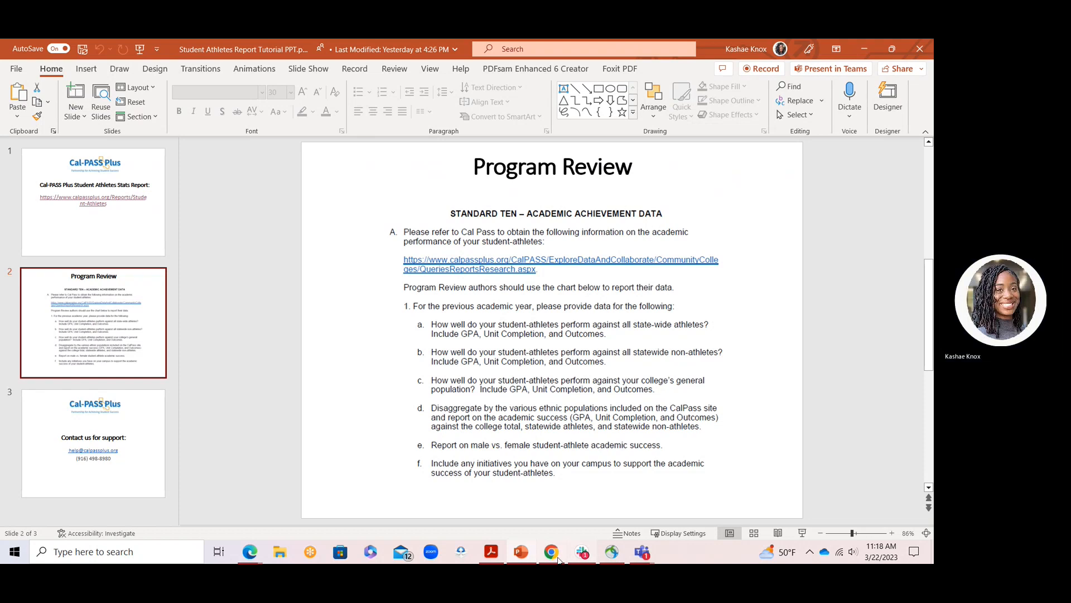
click(558, 560)
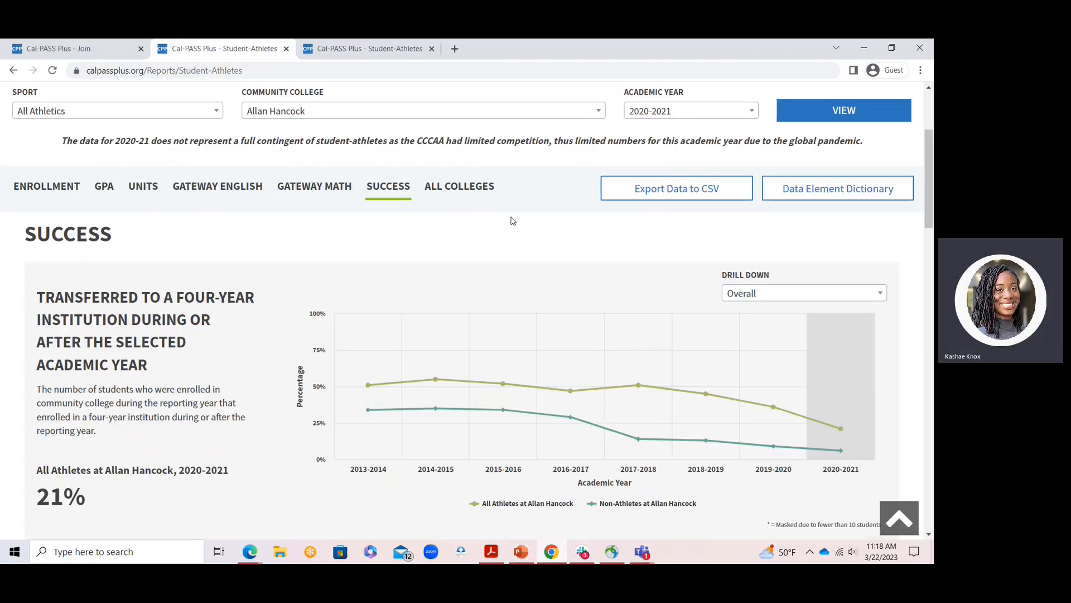
click(472, 193)
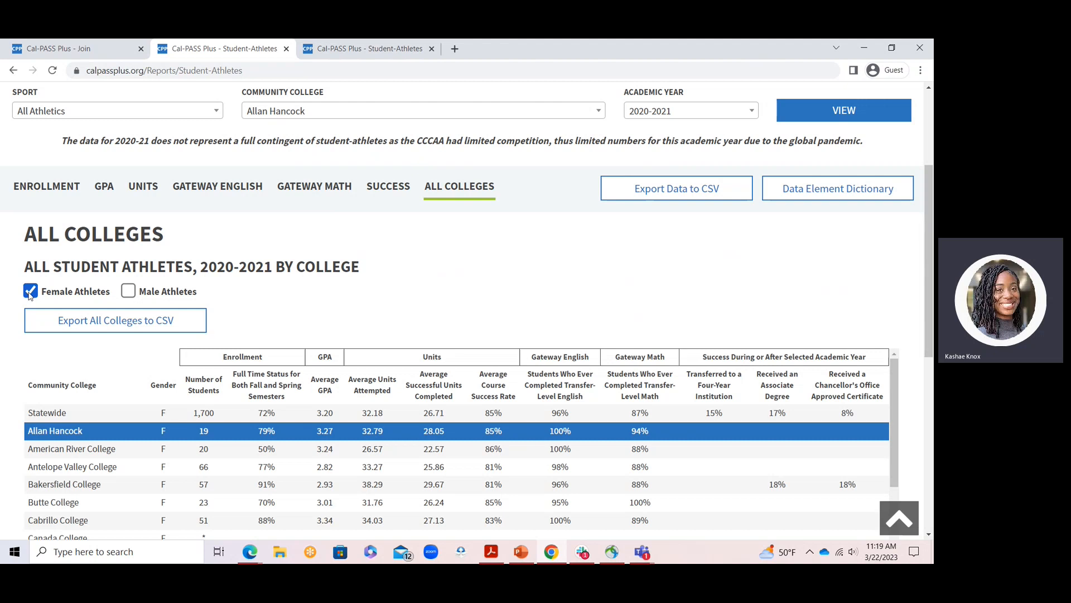
click(129, 292)
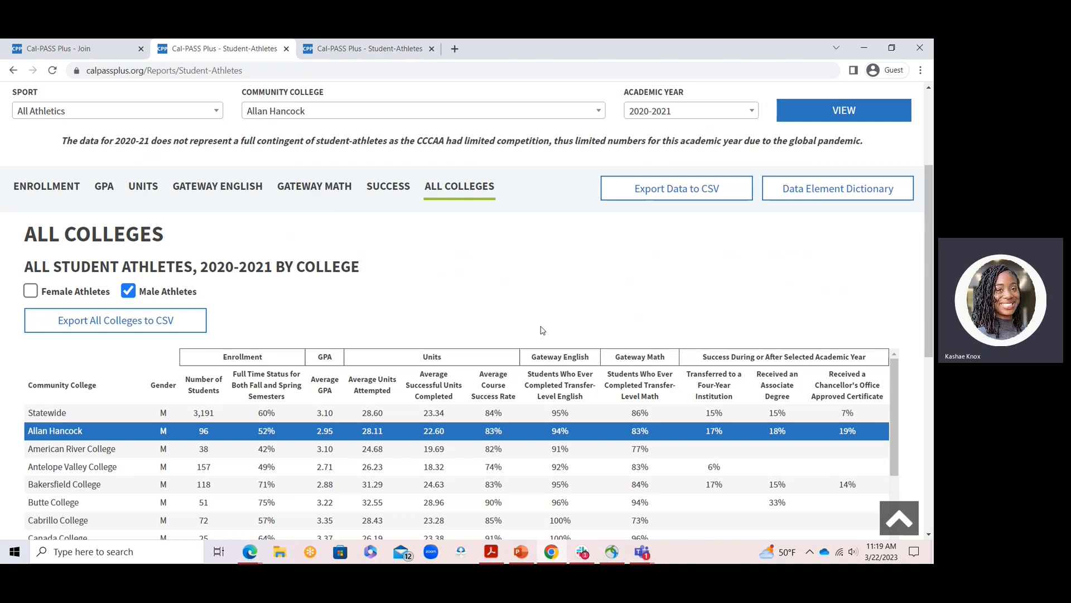
Switch to PowerPoint and show the "Contact us for support" slide.
click(521, 553)
click(119, 409)
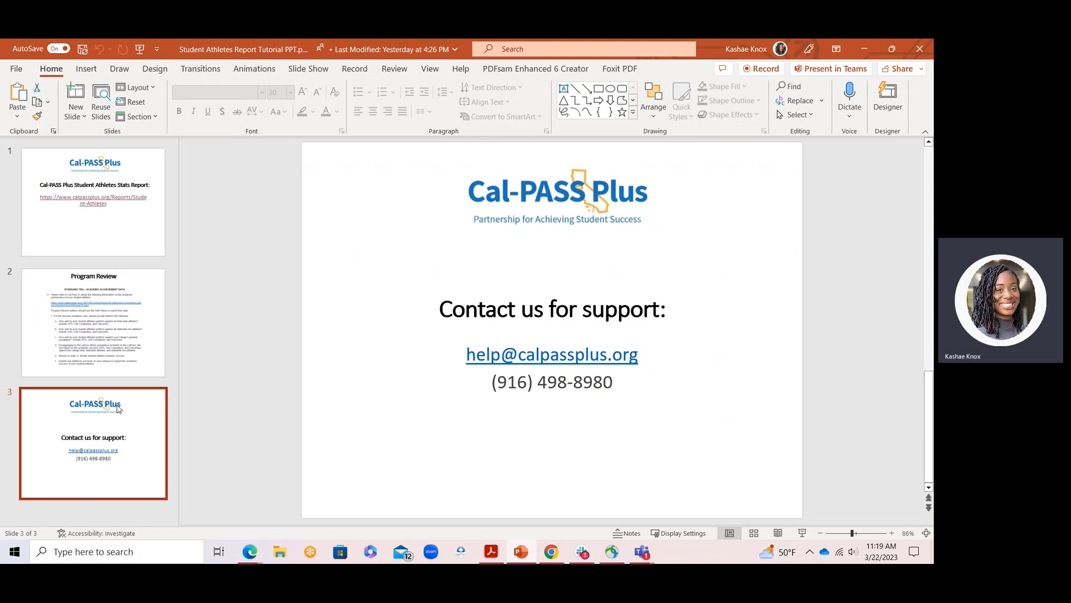